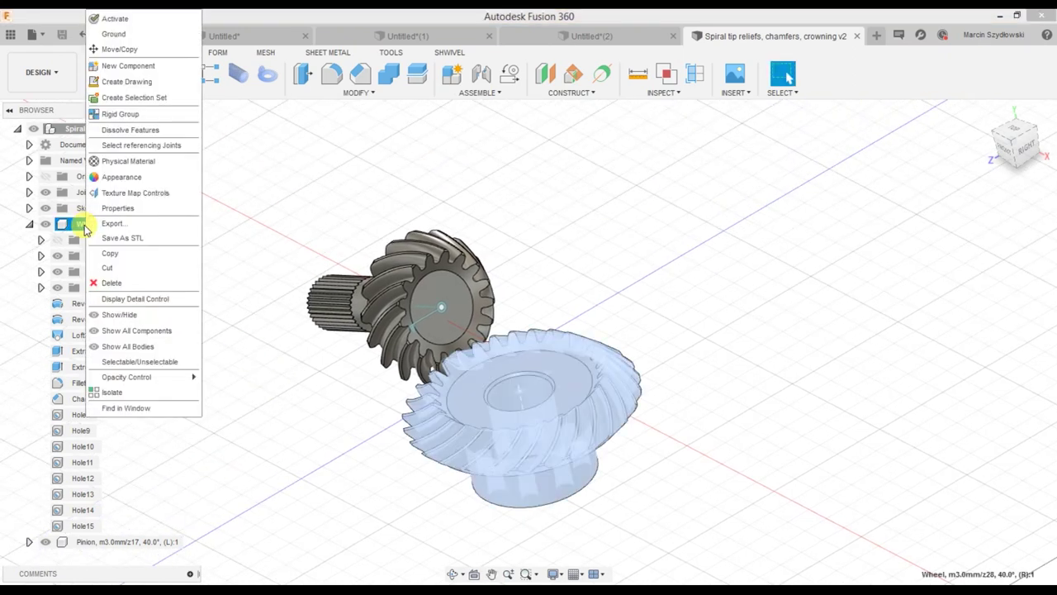
- Inspect the wheel component's description formula in Properties, then close without changes
left_click(111, 208)
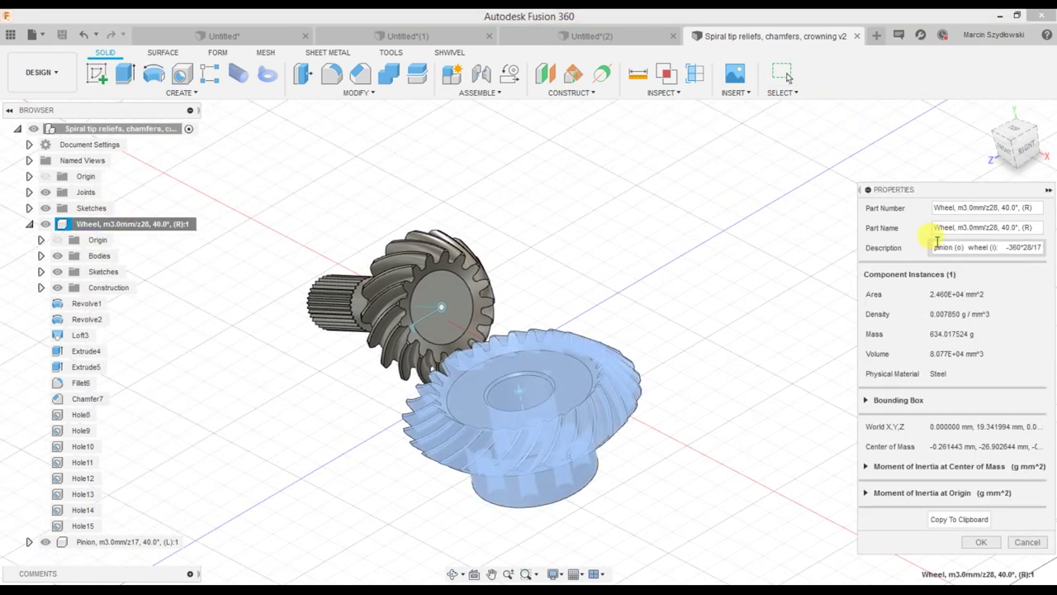
left_click_drag(1006, 247, 1041, 264)
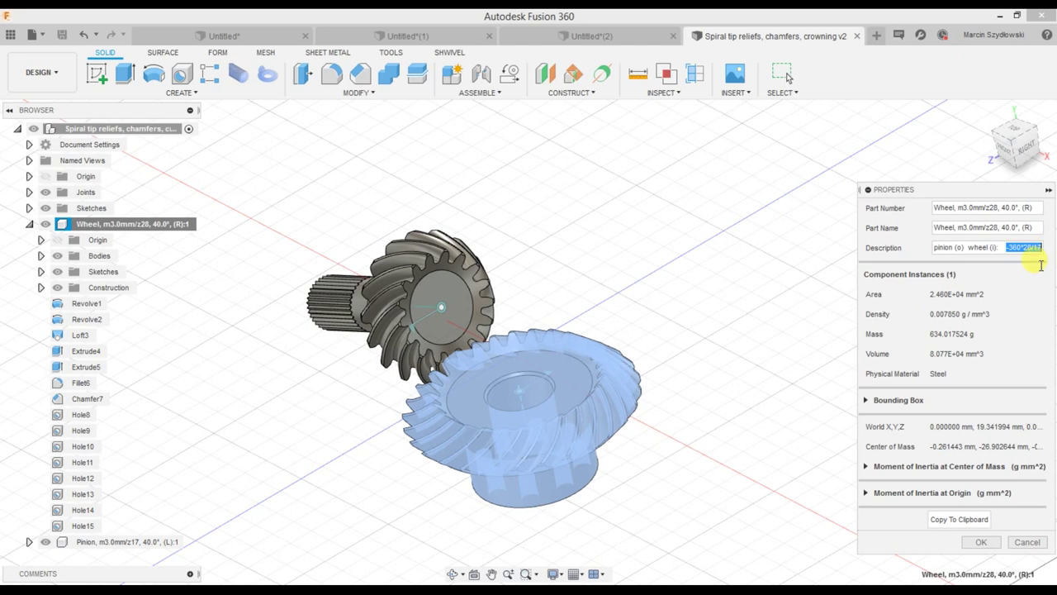
left_click(1030, 541)
- Motion-link the wheel and pinion joints with pinion angle -360*28/17
left_click(511, 79)
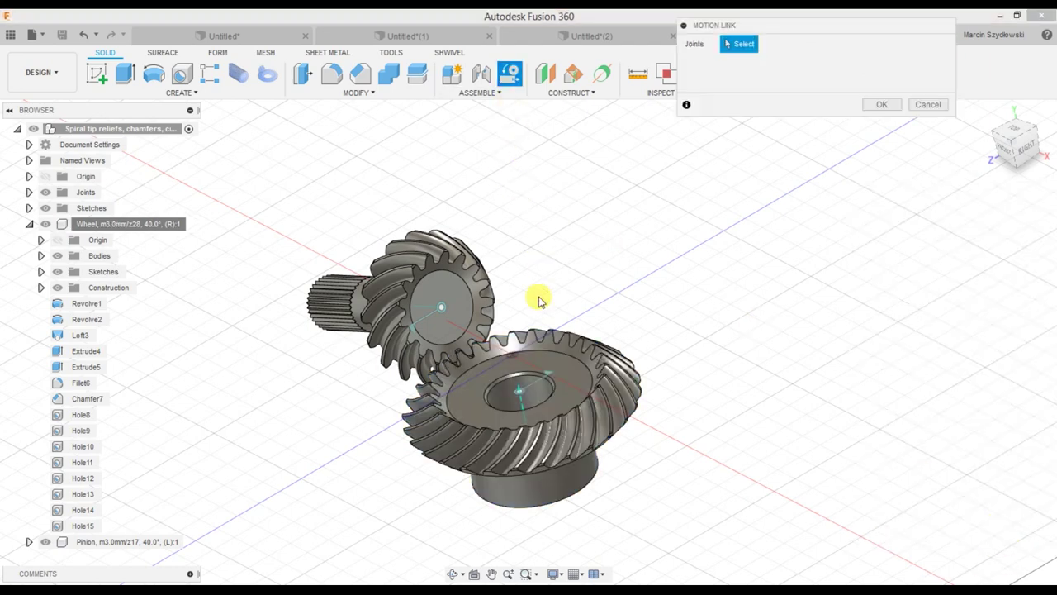
left_click(548, 376)
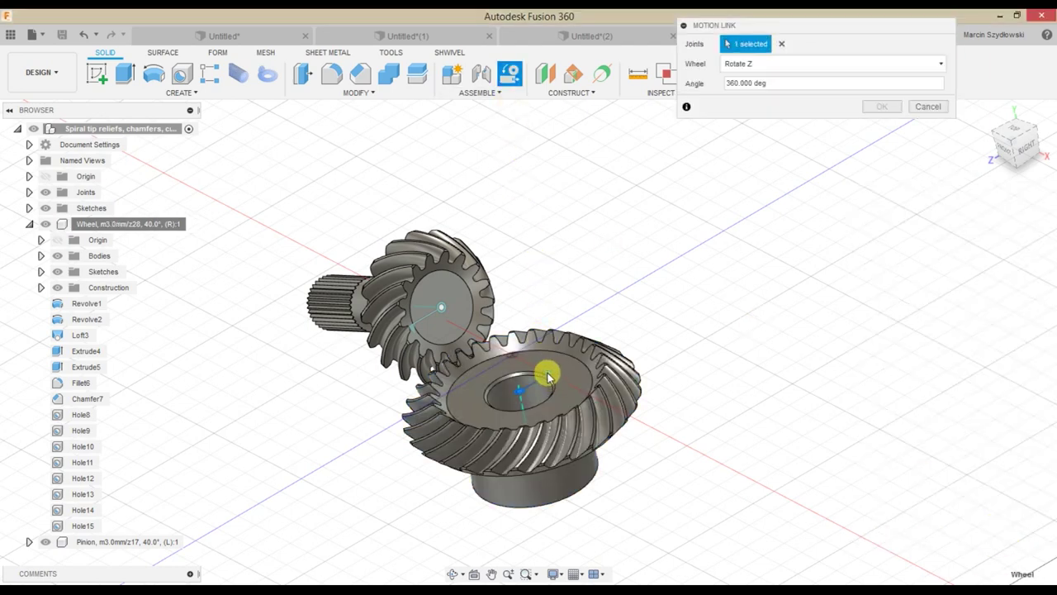
left_click(415, 325)
left_click(736, 122)
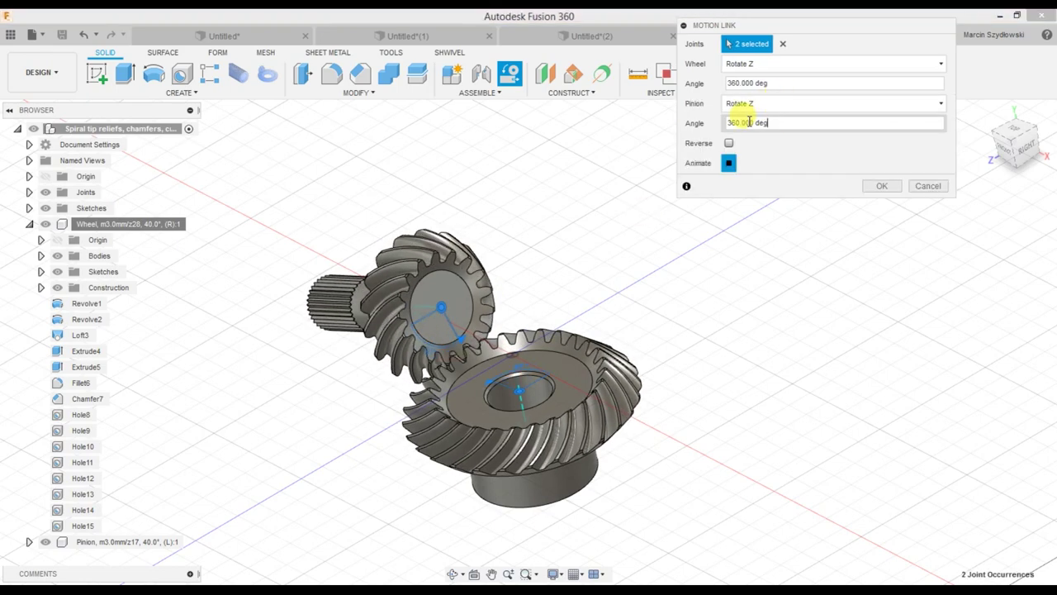
type("-360*28/17")
left_click(882, 187)
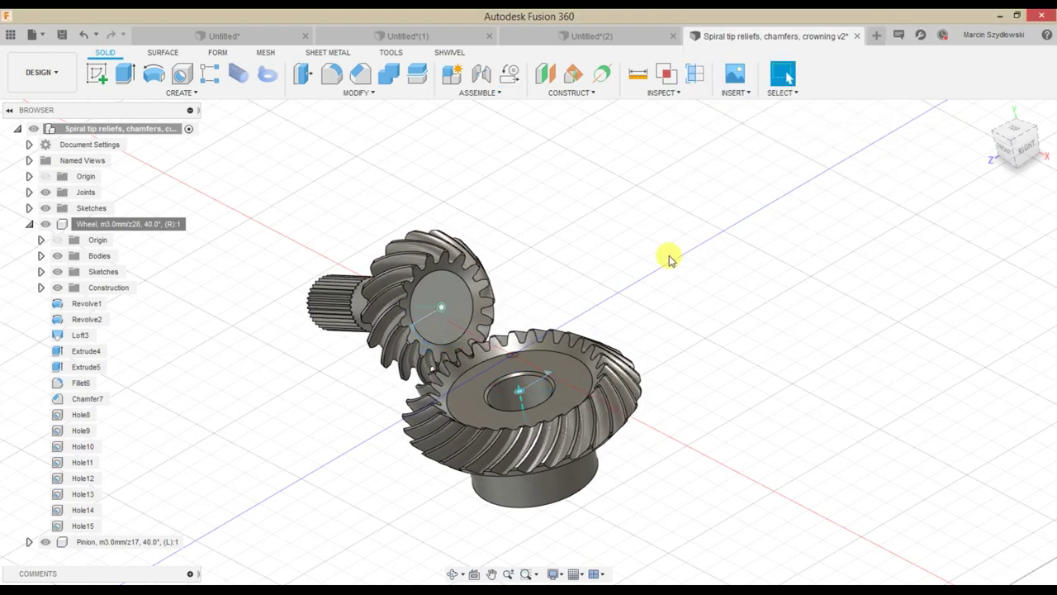
scroll(488, 384, "up", 3)
scroll(471, 394, "up", 3)
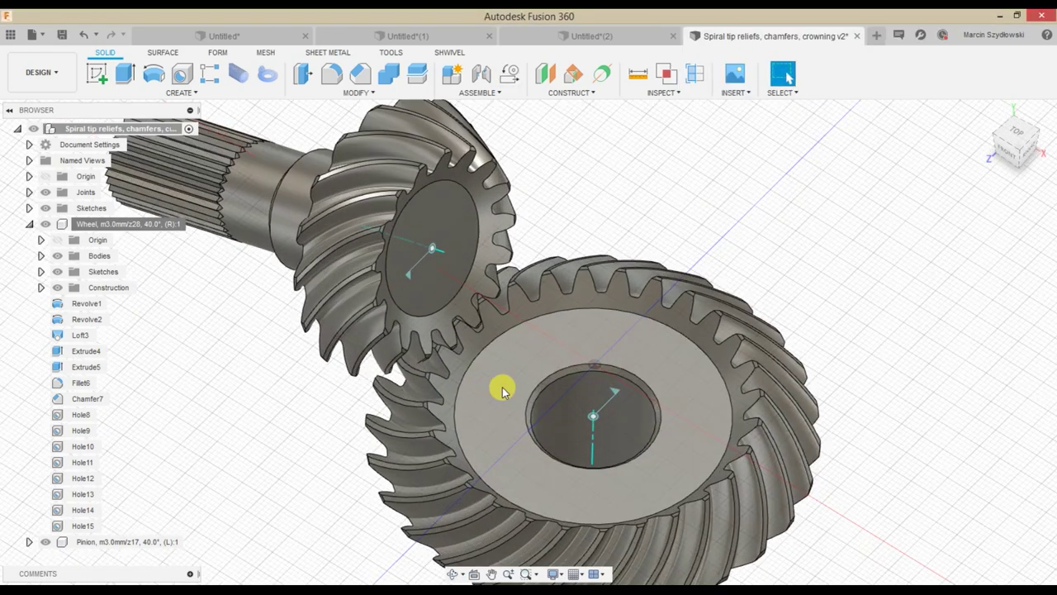
scroll(562, 434, "down", 3)
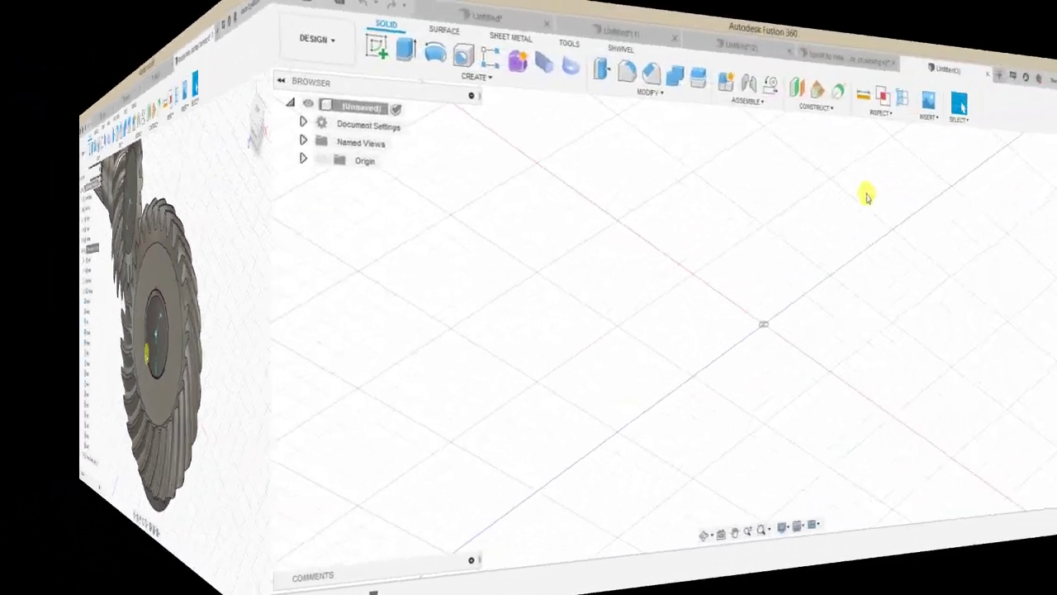
- Launch Bevel Gears Maker (advanced) from SHWIVEL > Gears and view its Modifications tab
left_click(354, 52)
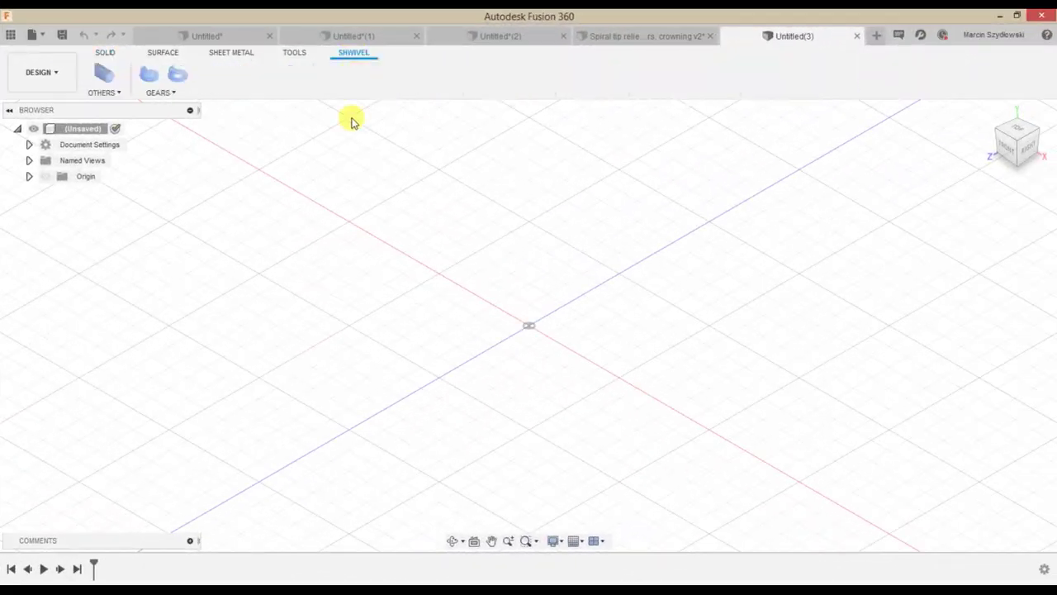
left_click(178, 77)
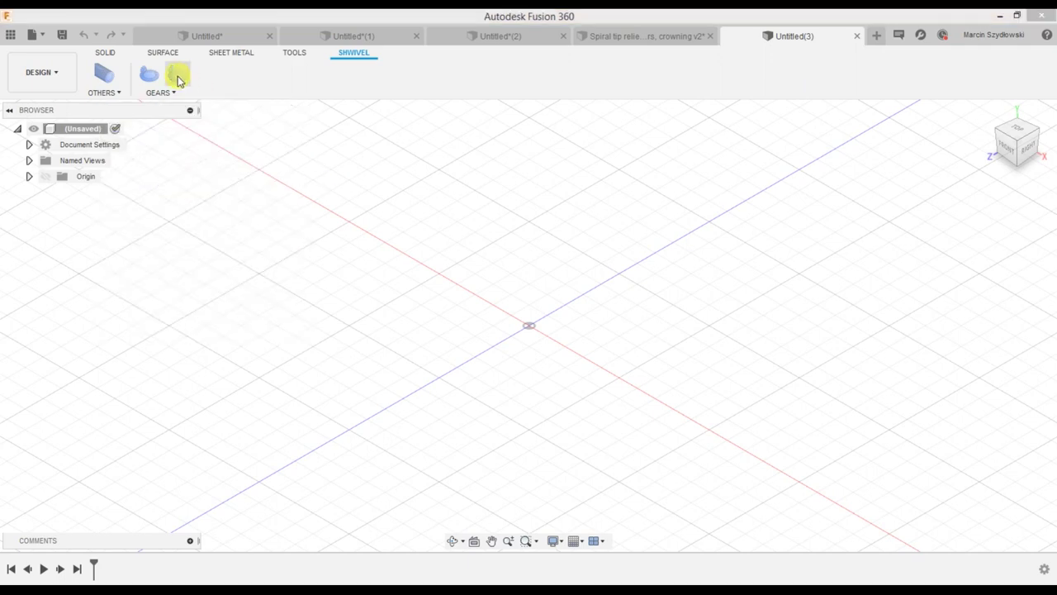
middle_click_drag(299, 202, 146, 224)
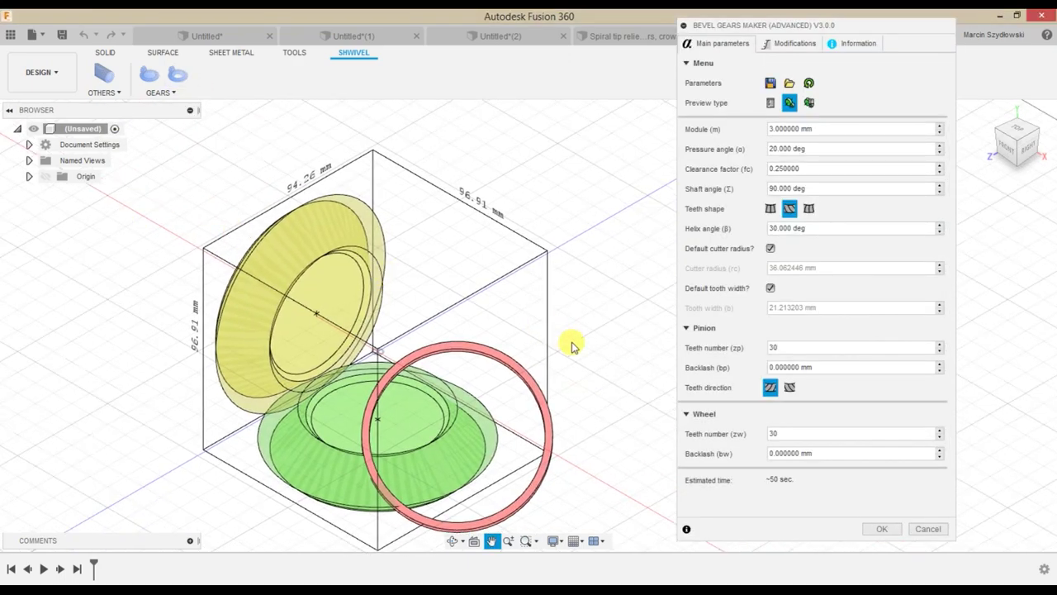
left_click_drag(787, 32, 714, 35)
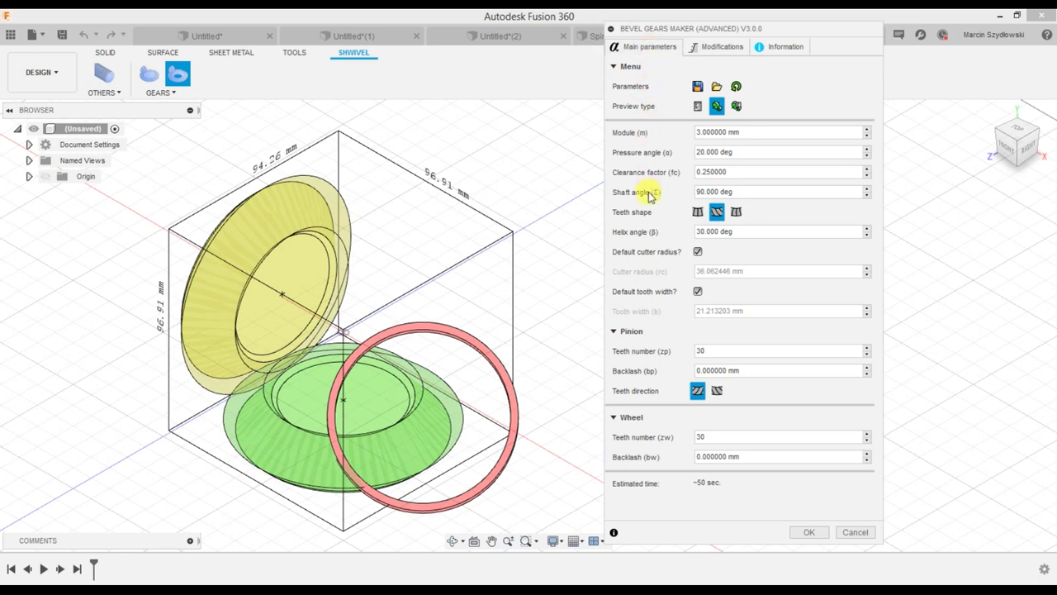
left_click(712, 46)
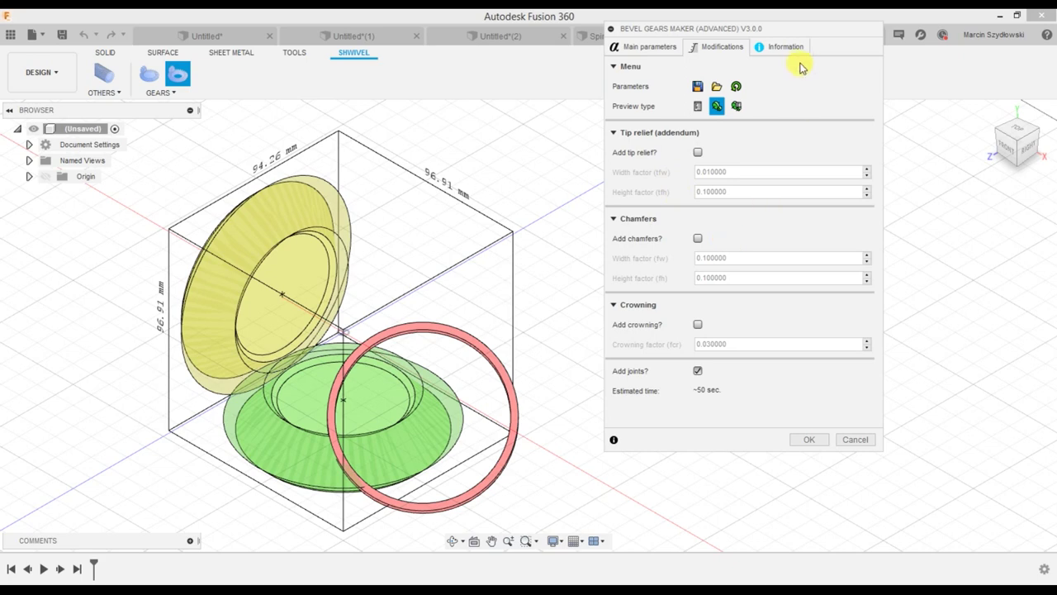
- Return to Main parameters and select the pinion and wheel Backlash values
left_click(650, 48)
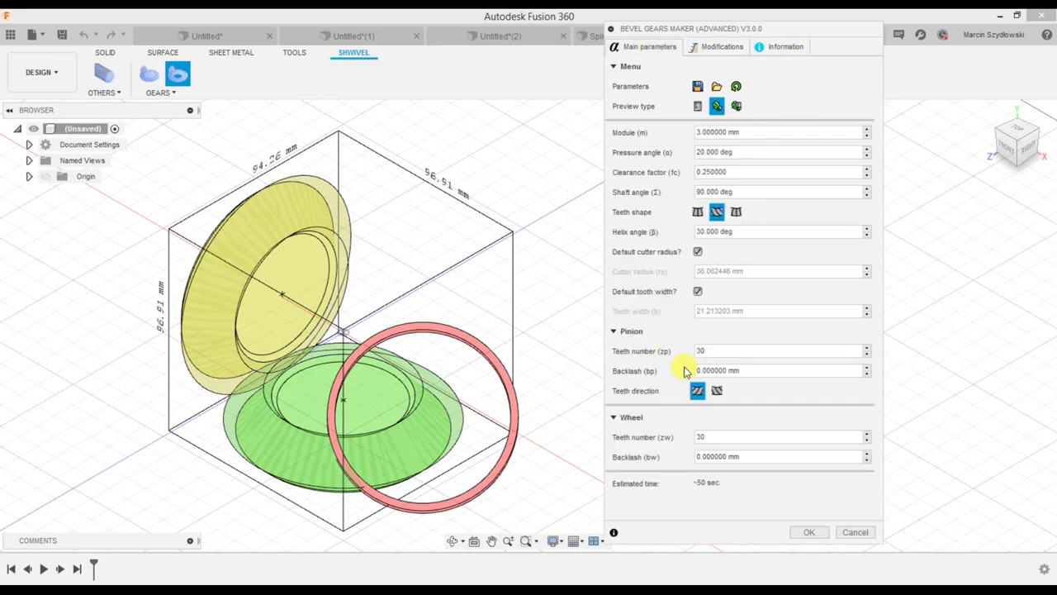
left_click(686, 371)
left_click(735, 457)
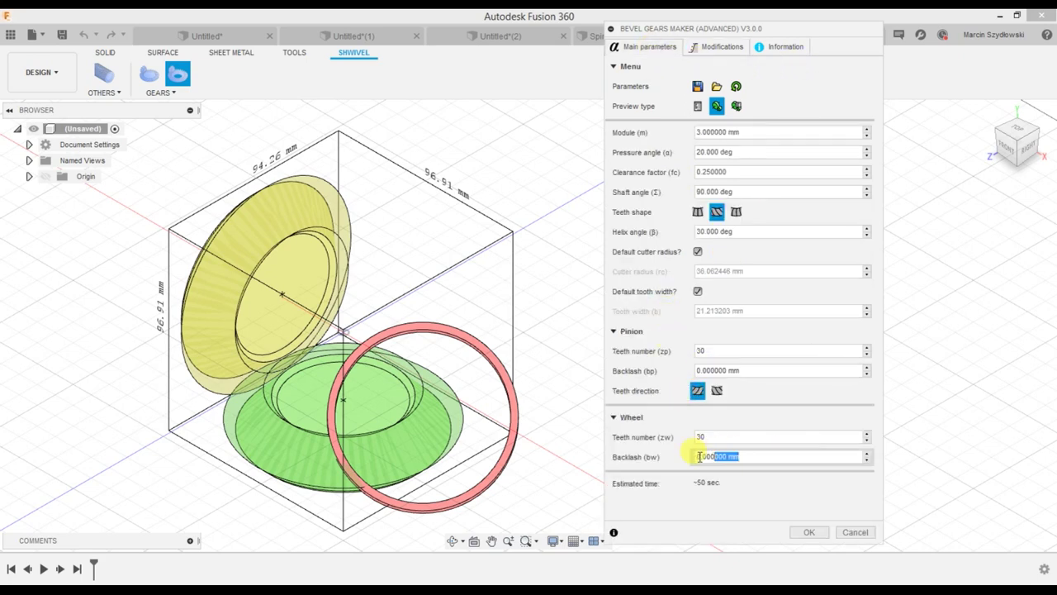
- Review the Information tab's parameter, statistics, error and documentation file paths, then return to Modifications
left_click(768, 46)
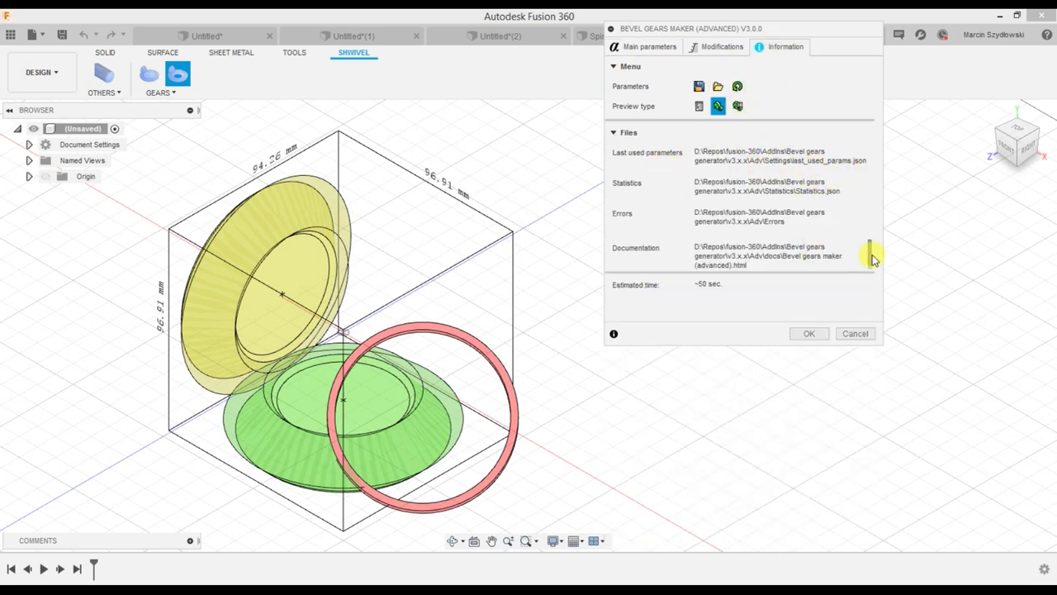
left_click_drag(873, 258, 875, 270)
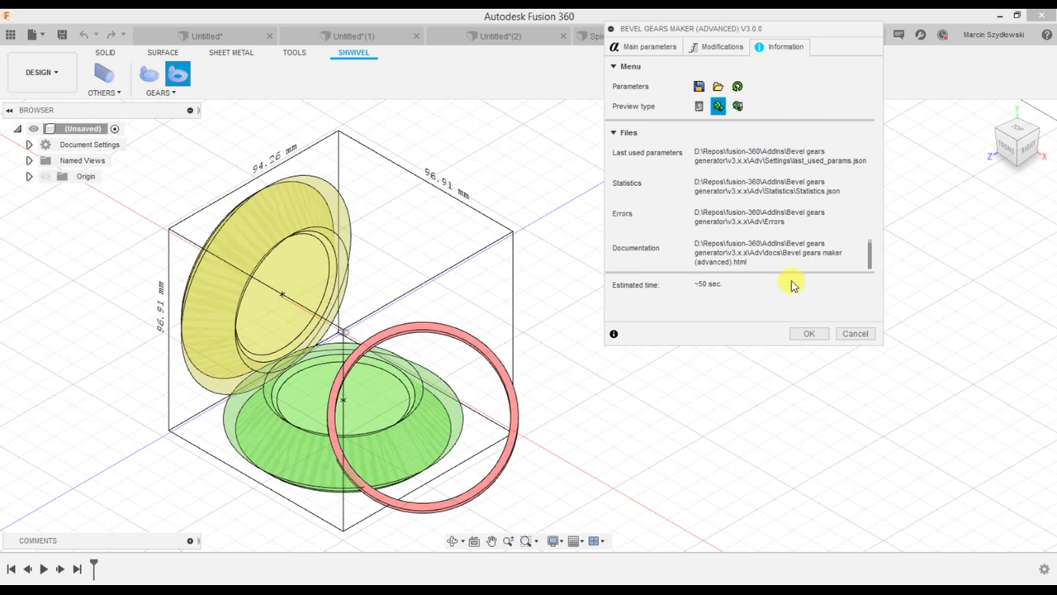
key("ctrl")
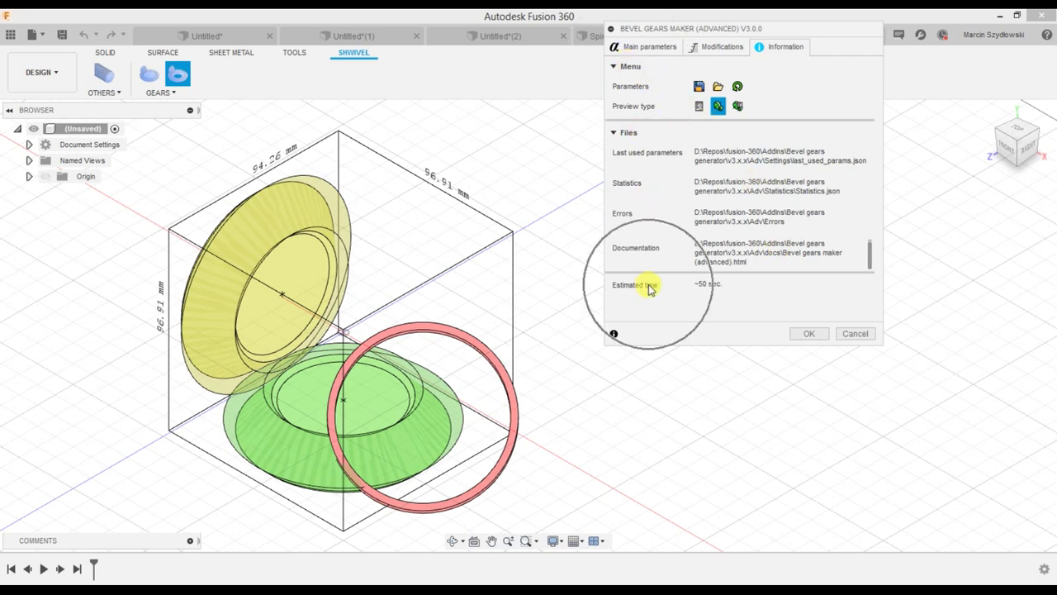
left_click(712, 47)
left_click(650, 48)
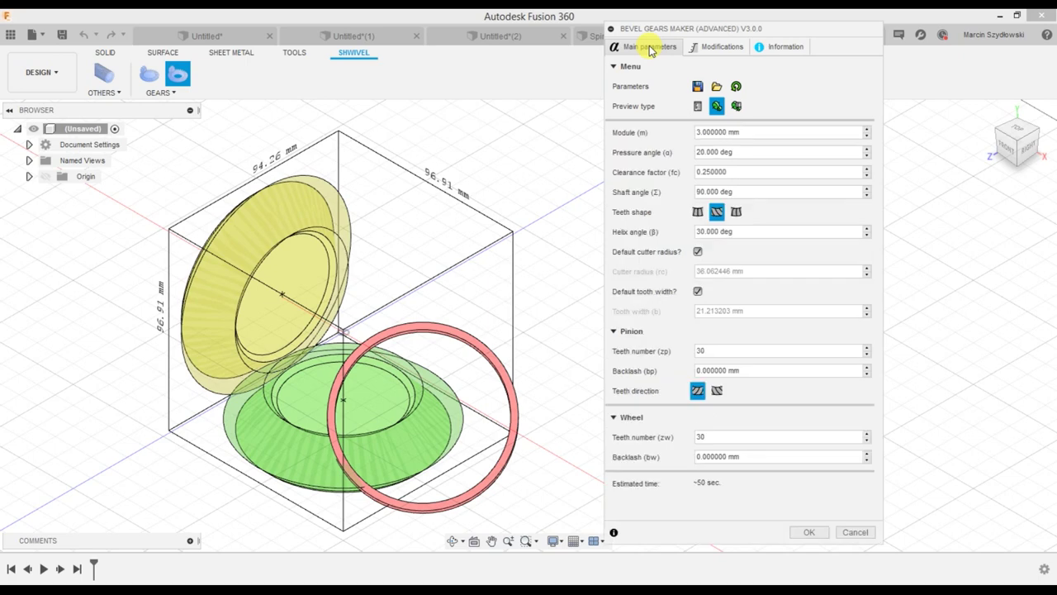
left_click(717, 47)
left_click(779, 47)
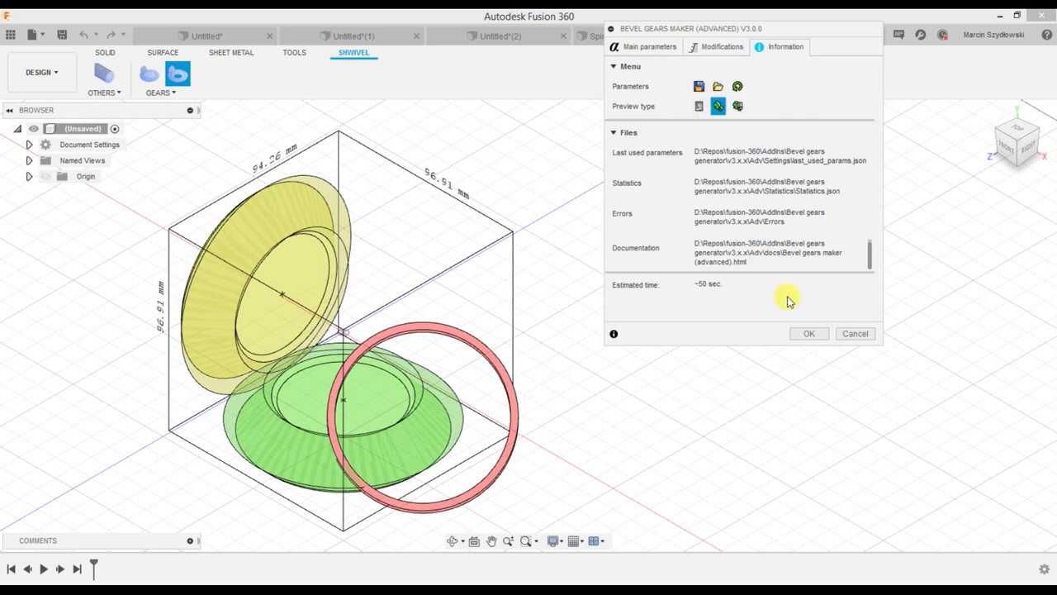
- Start generating the gears, cancel partway through, and reopen the advanced Bevel Gears Maker
left_click(810, 334)
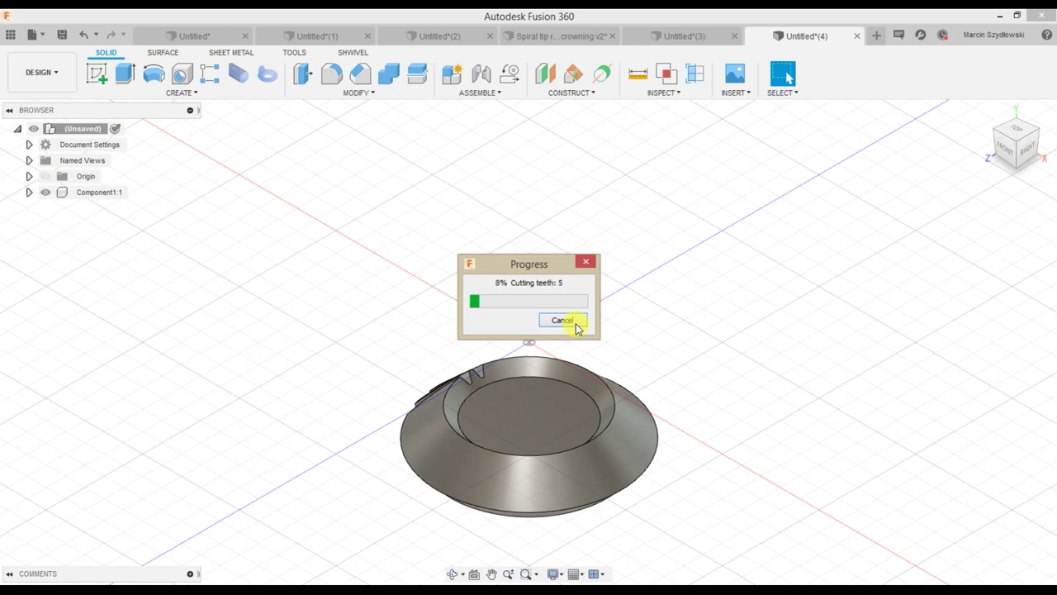
left_click(564, 320)
left_click(572, 316)
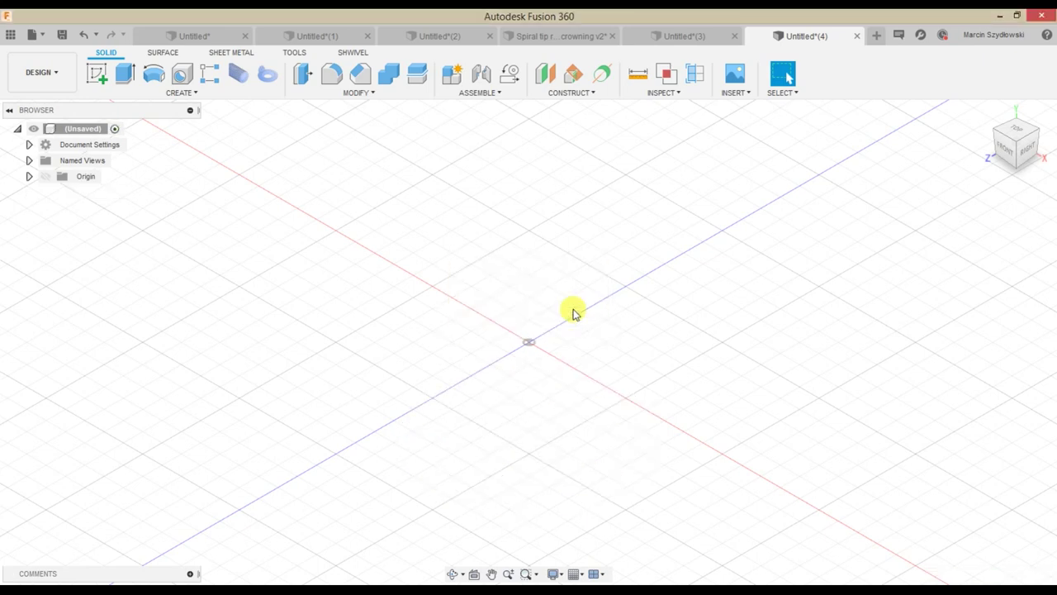
left_click(351, 53)
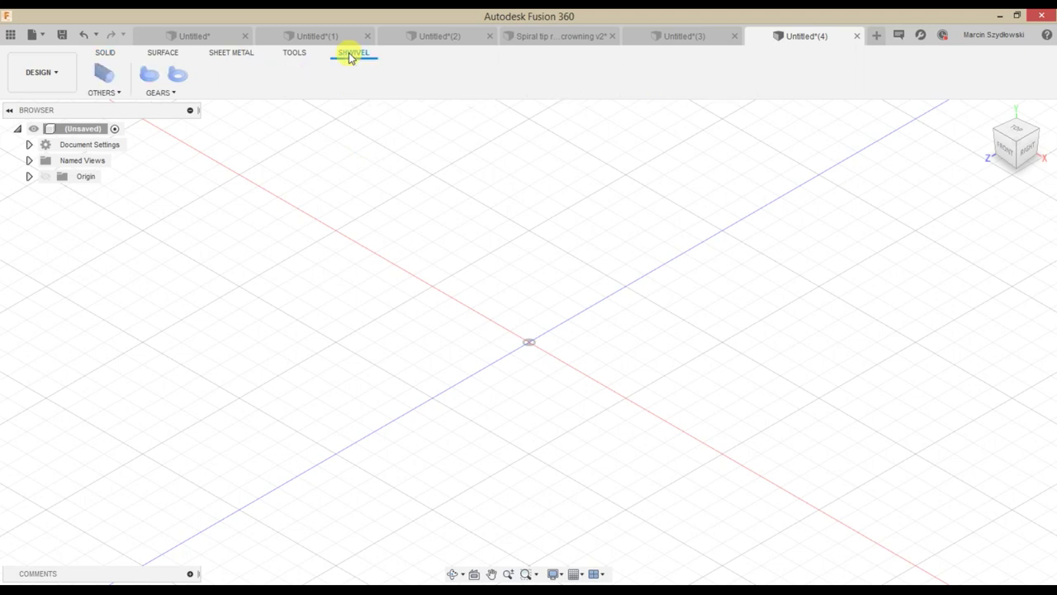
left_click(180, 78)
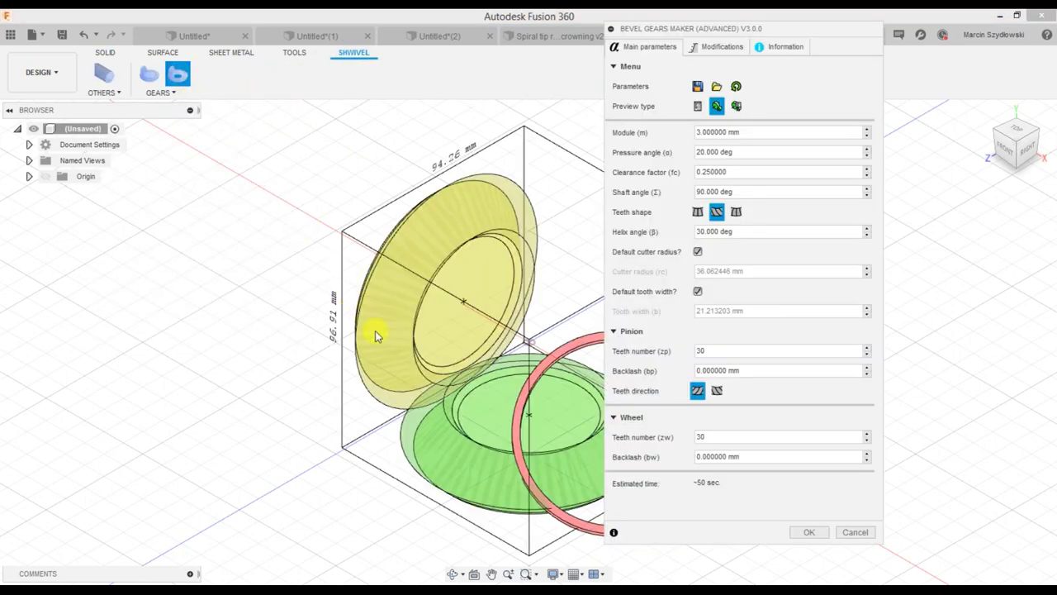
- Cycle the Preview type through none, simple preview, and gear-and-cutter data labels
middle_click_drag(400, 359, 241, 341)
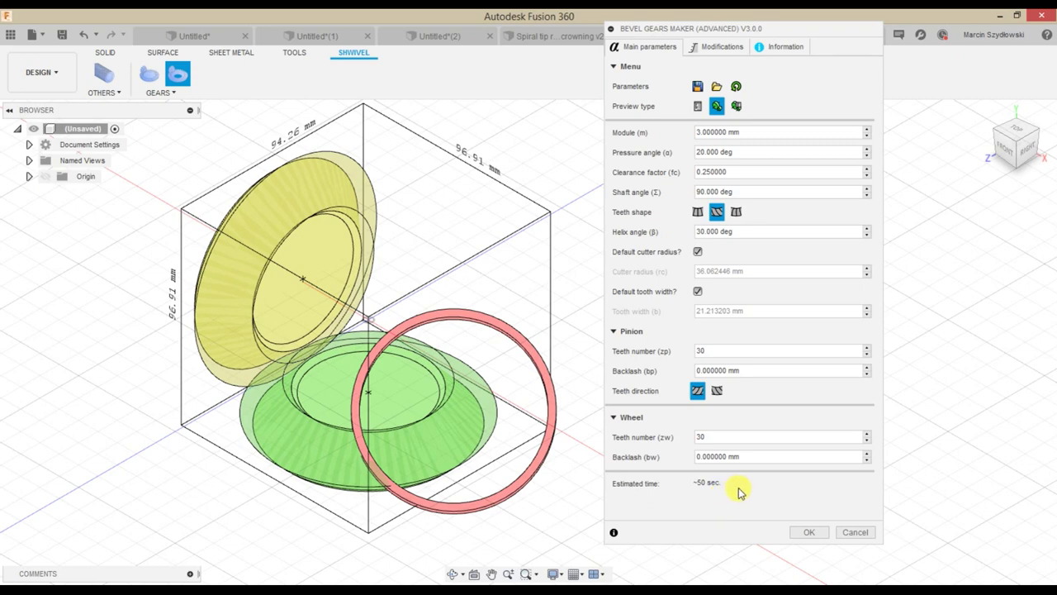
left_click(714, 108)
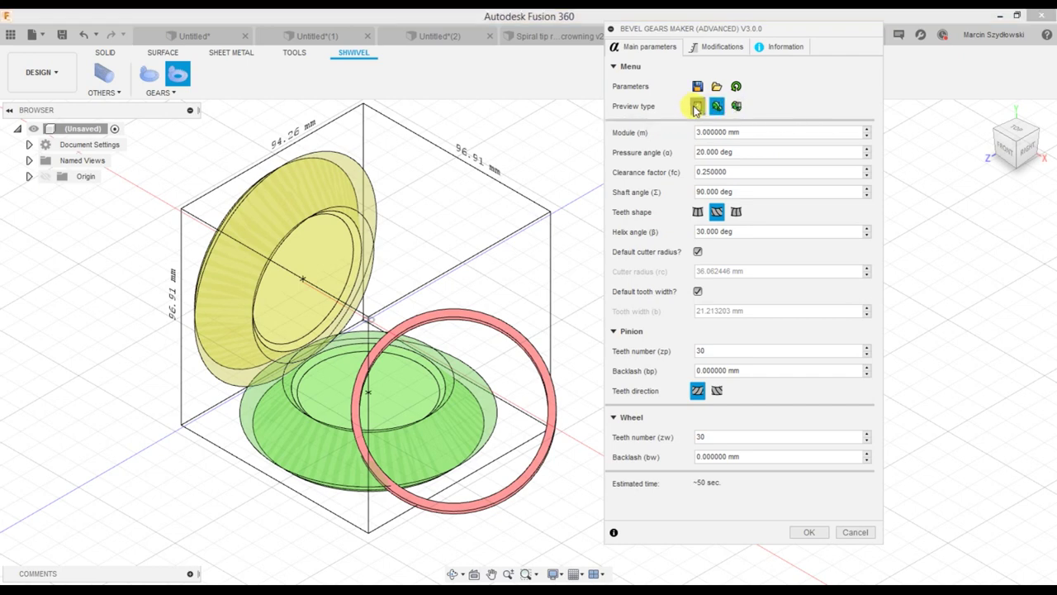
left_click(697, 108)
left_click(716, 106)
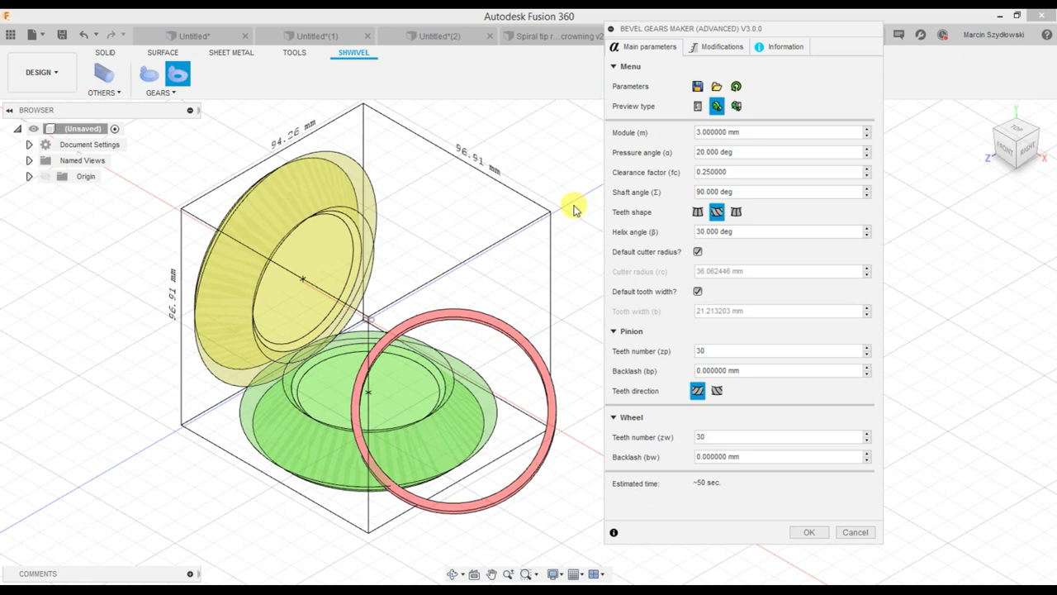
left_click(736, 106)
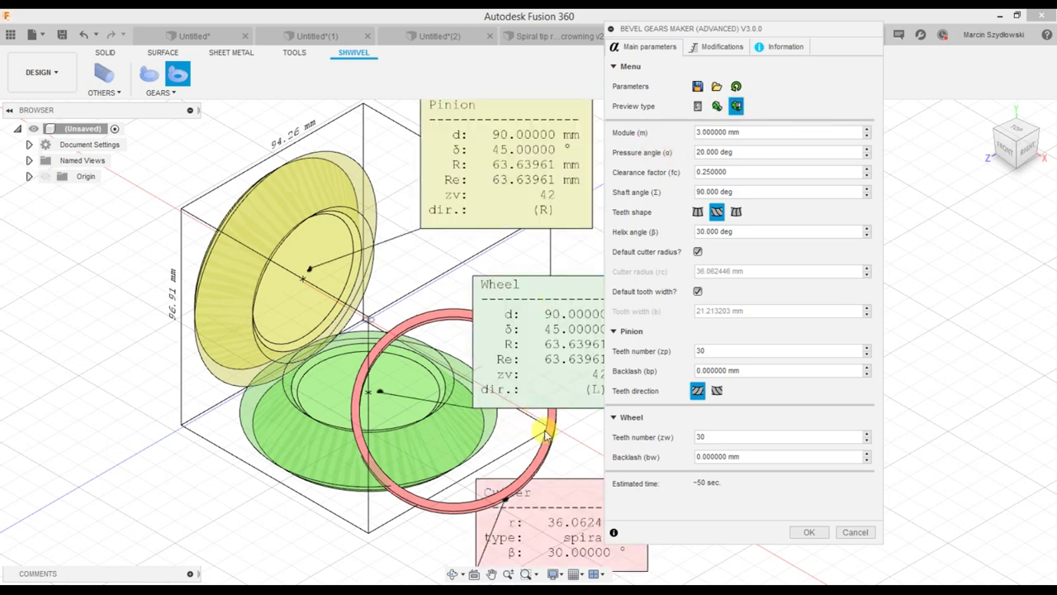
- Switch to the plain 3D preview, orbit to a new isometric angle, and check the help page
middle_click_drag(538, 424, 386, 482)
scroll(487, 421, "down", 3)
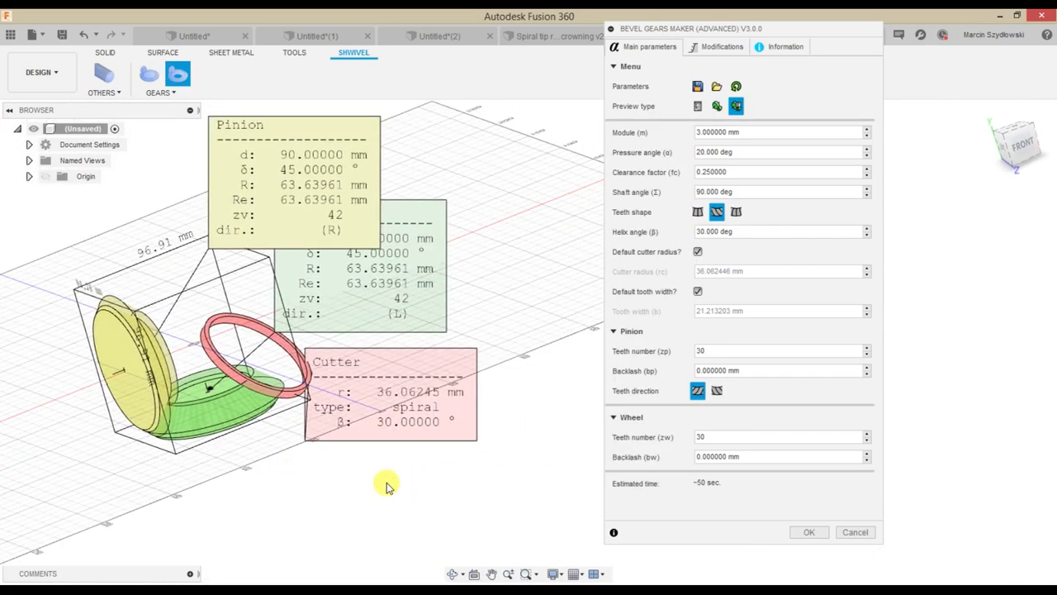
left_click(716, 107)
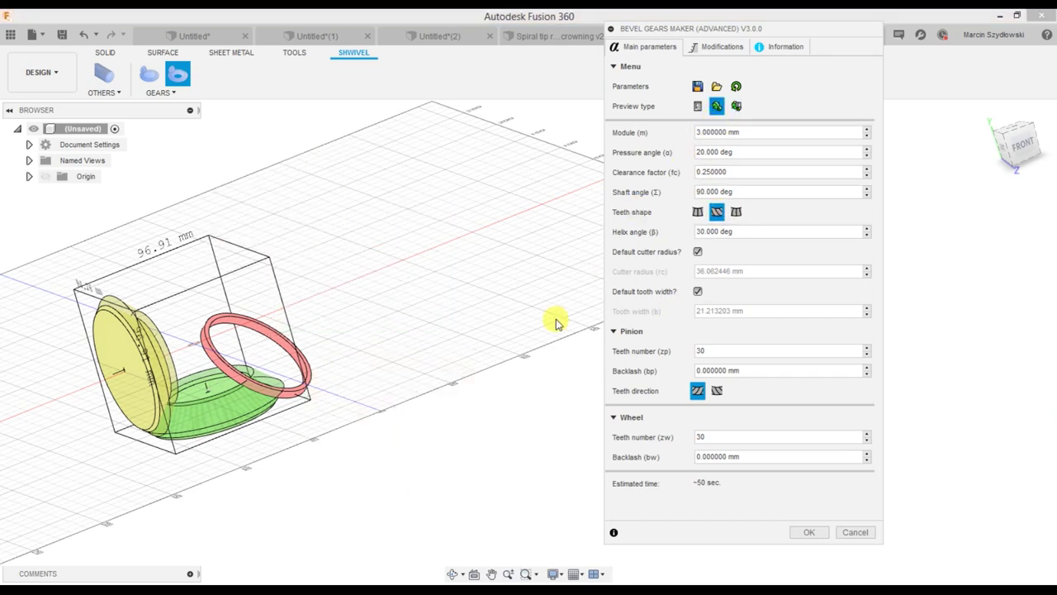
middle_click_drag(557, 322, 553, 496, "shift")
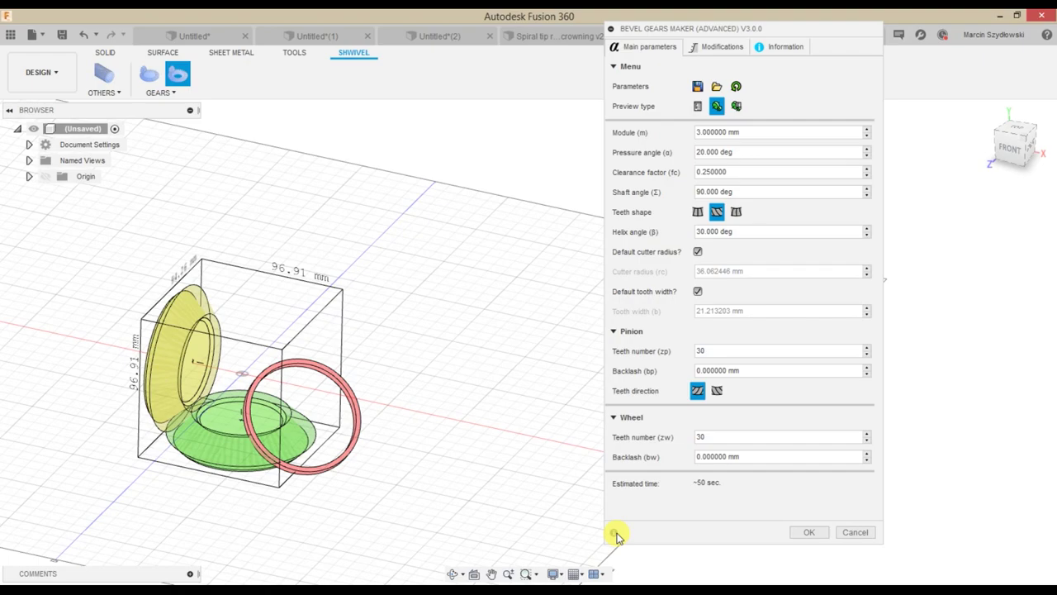
left_click(614, 533)
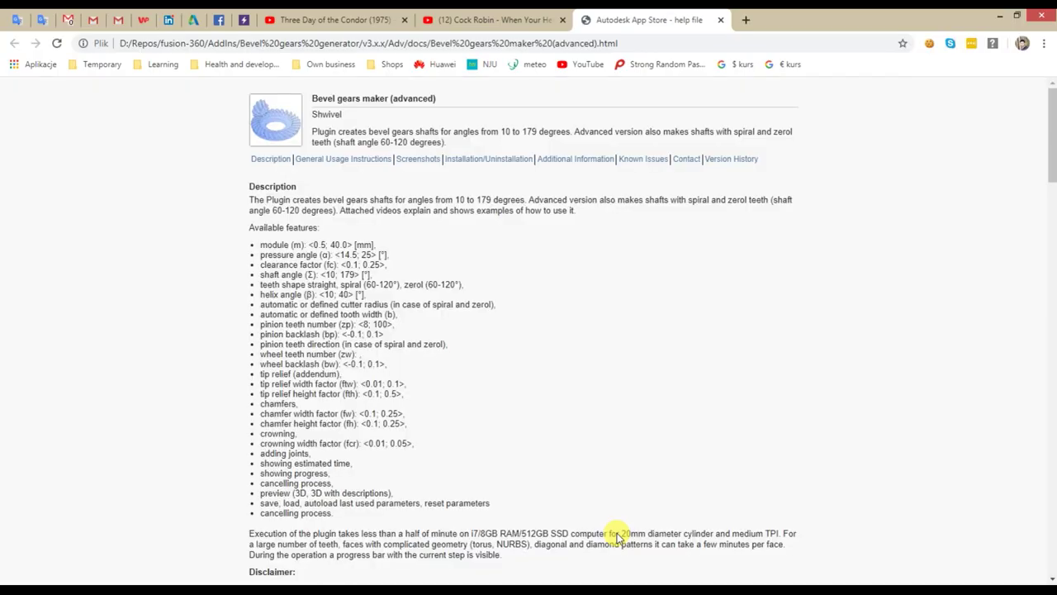
key("alt+Tab")
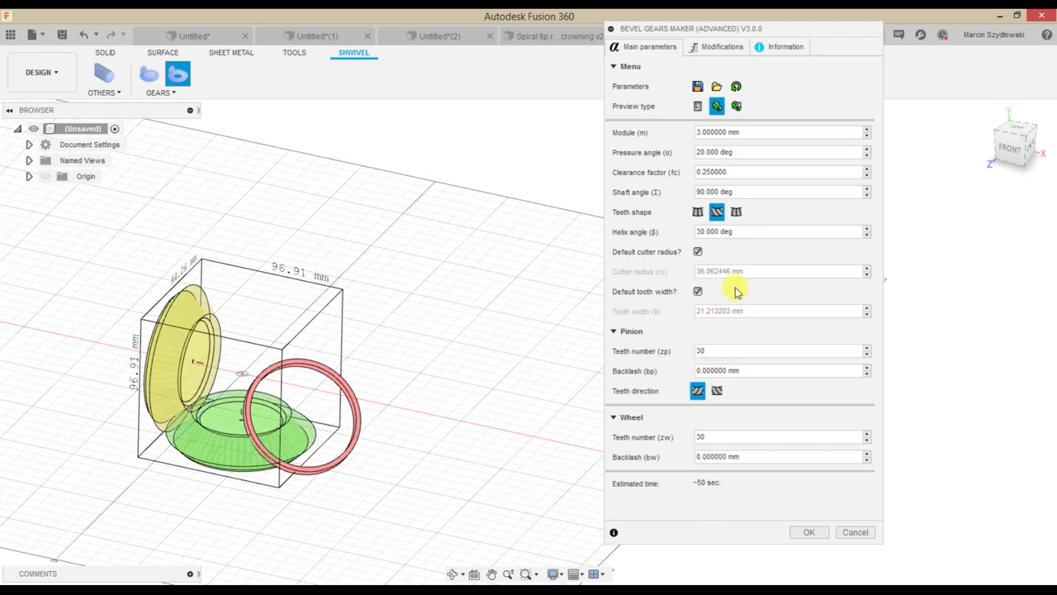
- Raise the shaft angle past the 60–120° range error to 70 degrees with the spinner
left_click(699, 192)
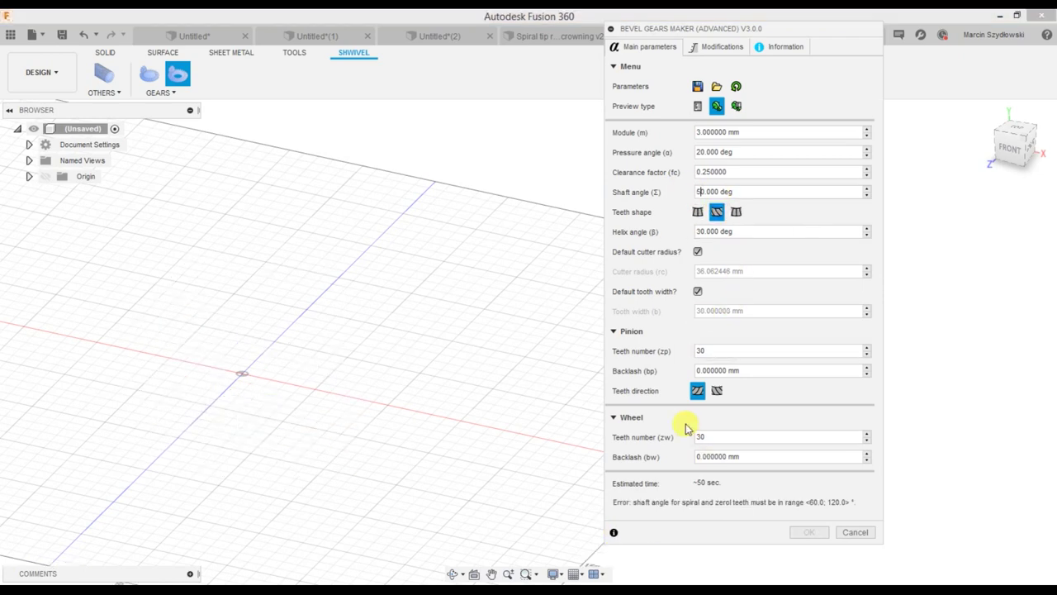
left_click_drag(853, 507, 639, 503)
left_click(867, 188)
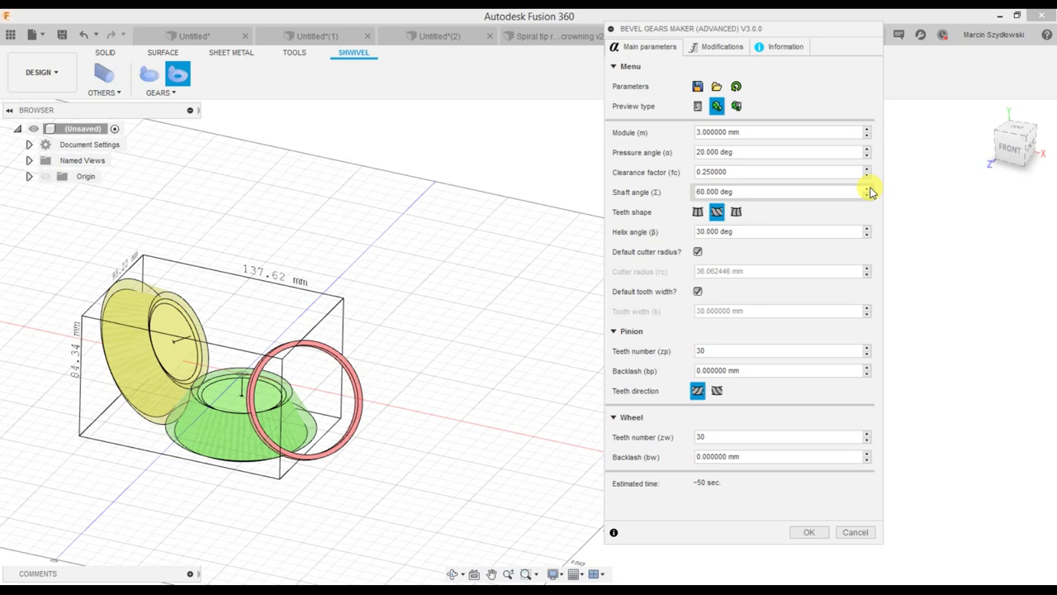
left_click(868, 188)
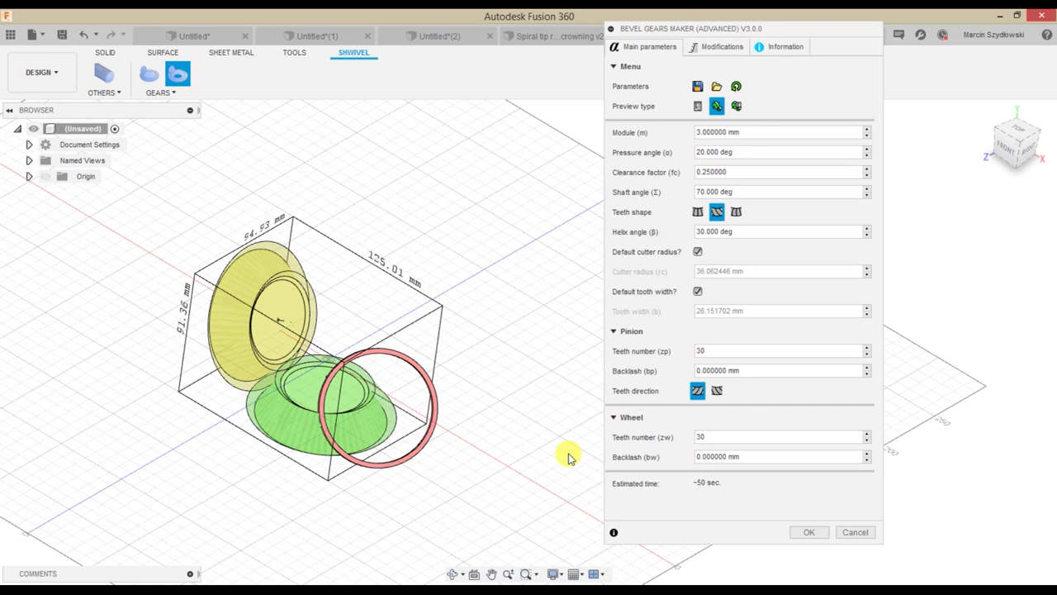
left_click(568, 36)
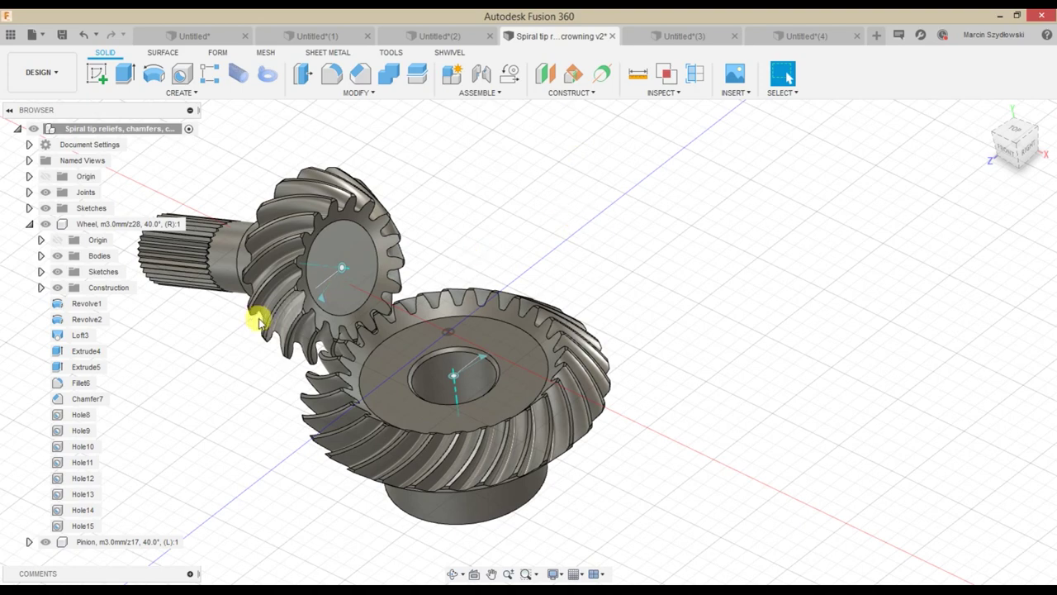
- Copy the Wheel component's full Description text from Properties and bring Notepad forward
right_click(86, 230)
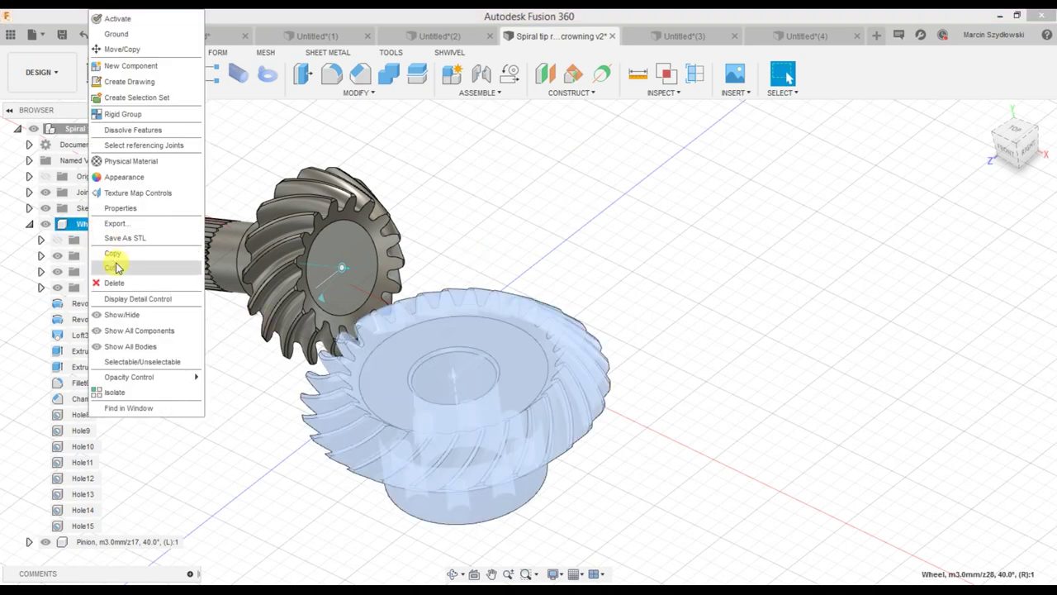
left_click(120, 208)
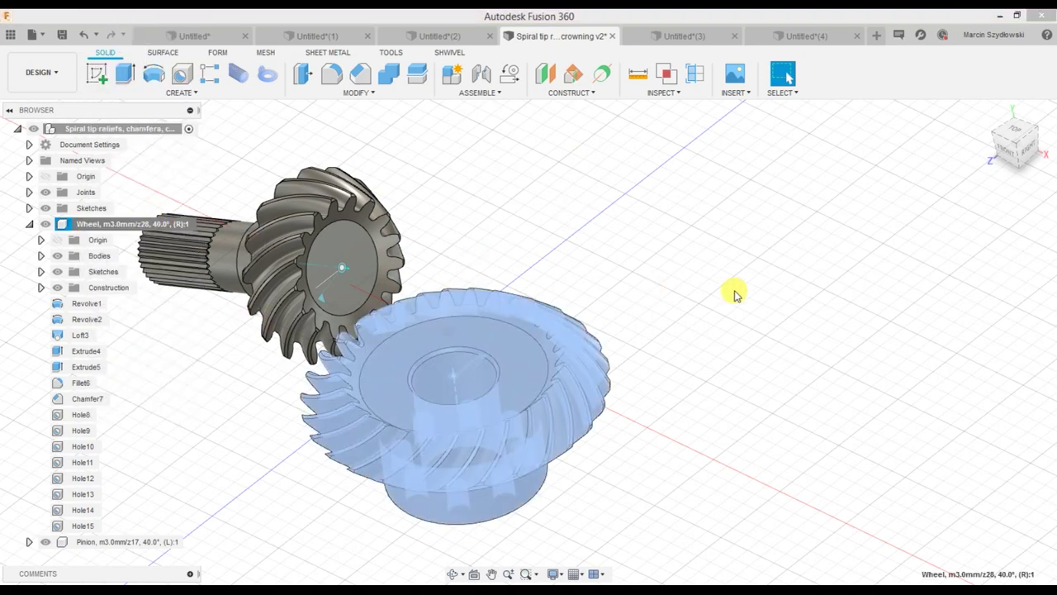
left_click(962, 247)
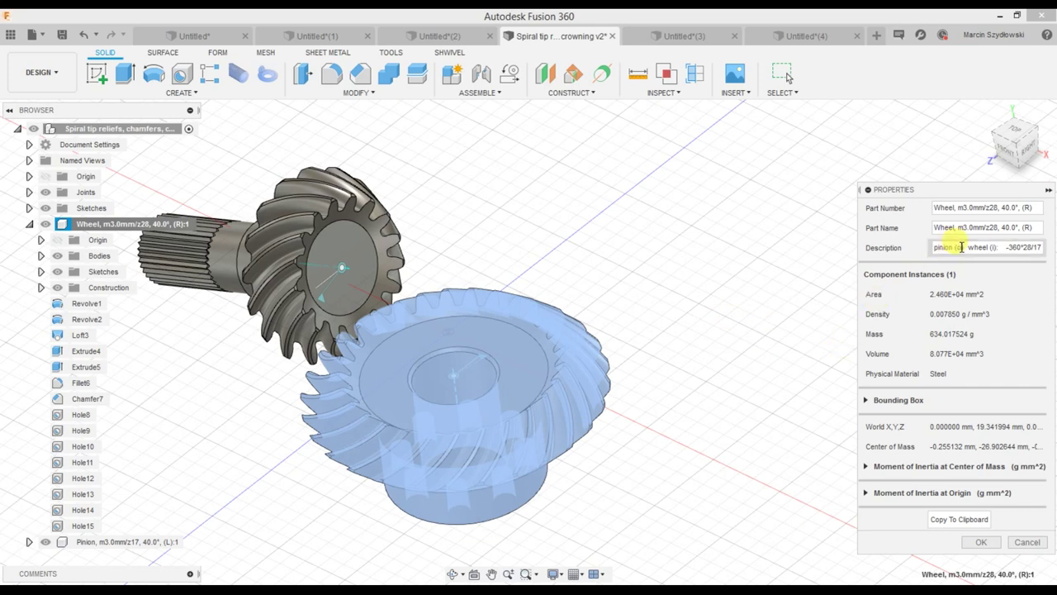
key("ctrl+a")
key("ctrl+c")
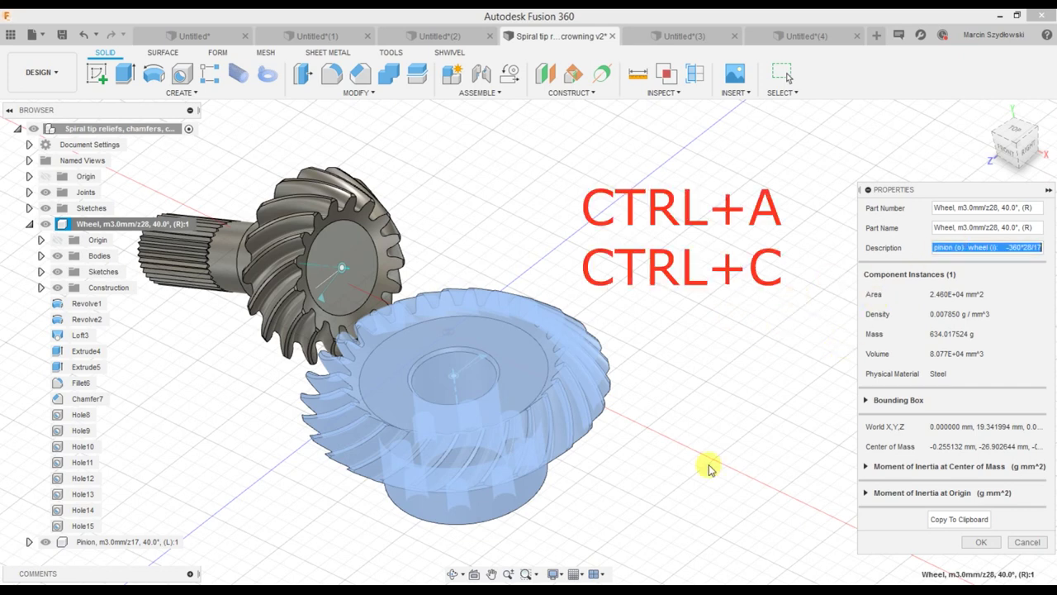
mouse_move(650, 588)
left_click(650, 524)
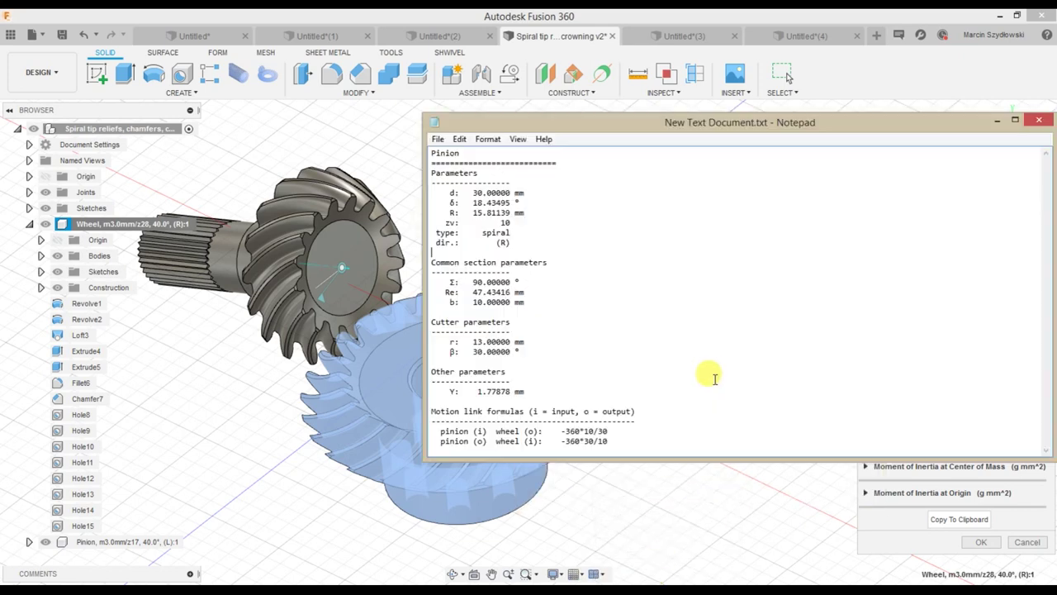
- Replace the Notepad text with the Wheel description and highlight its Y offset and -360*17/28 formula
key("ctrl+a")
key("ctrl+End")
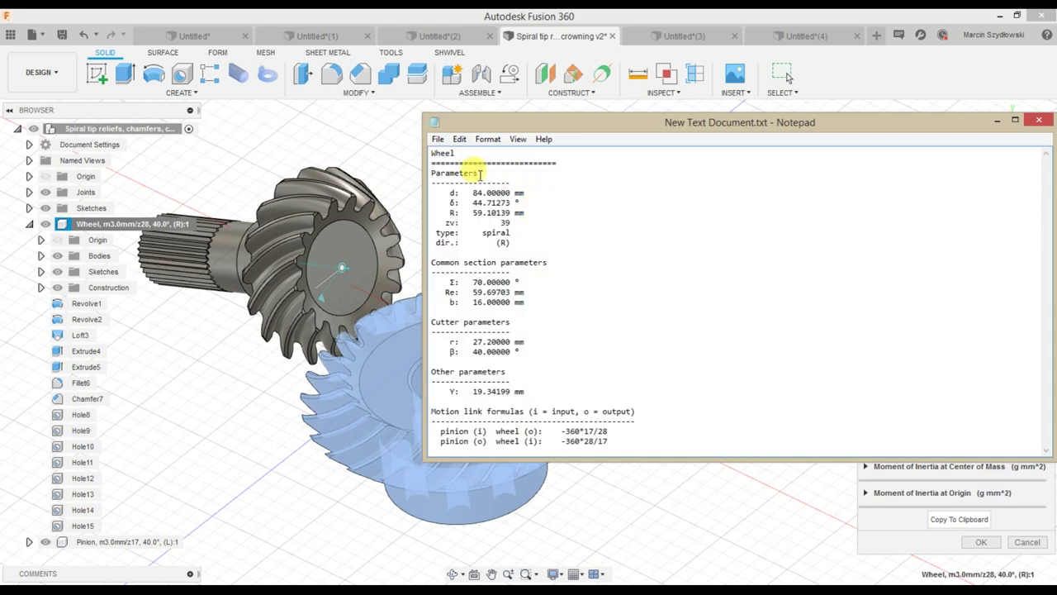
left_click_drag(551, 394, 633, 382)
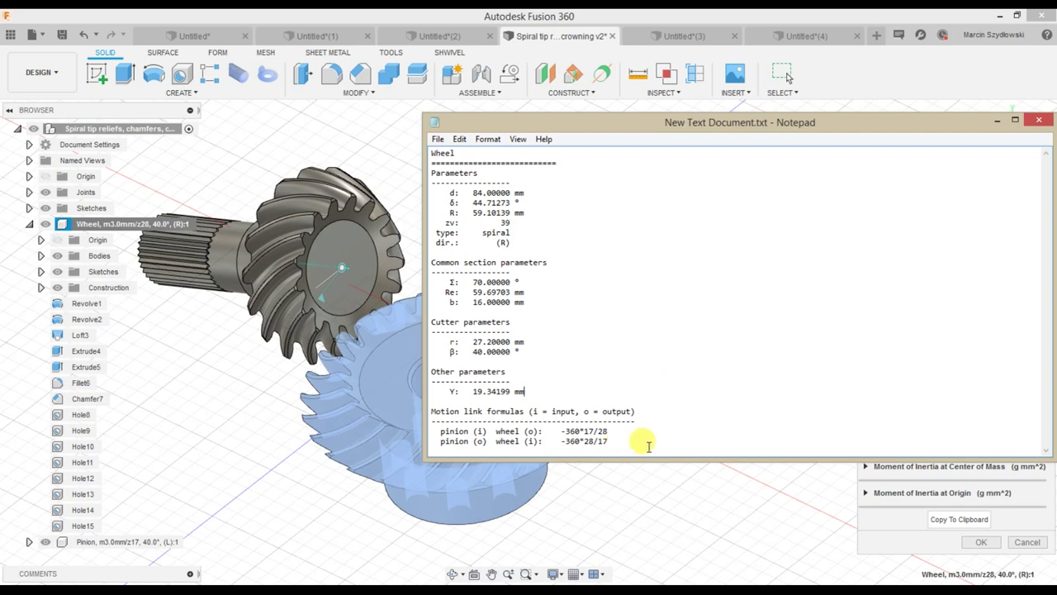
mouse_move(634, 441)
left_mouse_down()
mouse_move(531, 441)
mouse_move(393, 411)
mouse_move(634, 447)
left_mouse_up()
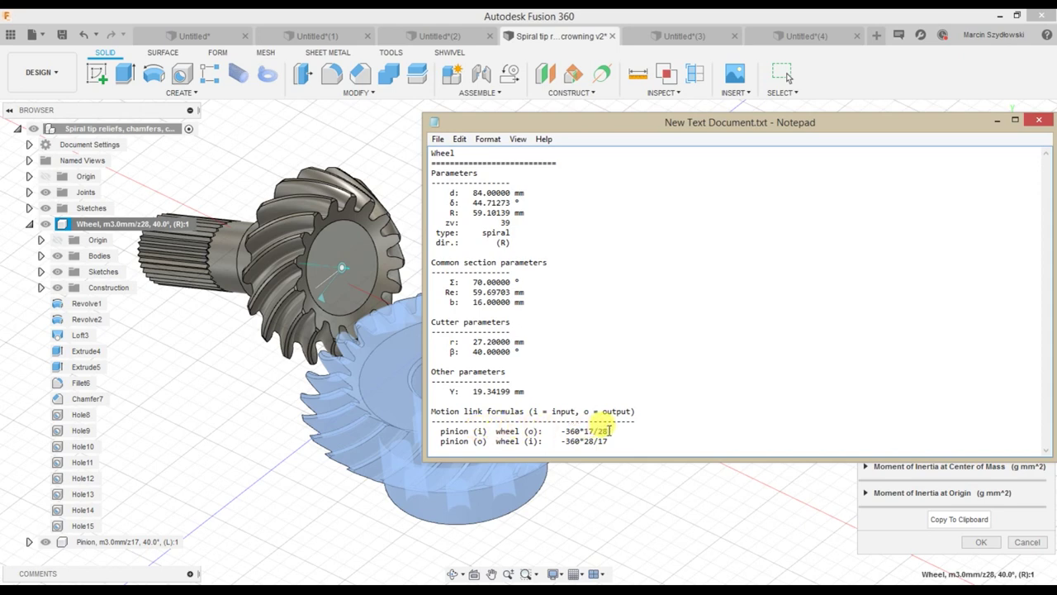
left_click_drag(608, 431, 563, 431)
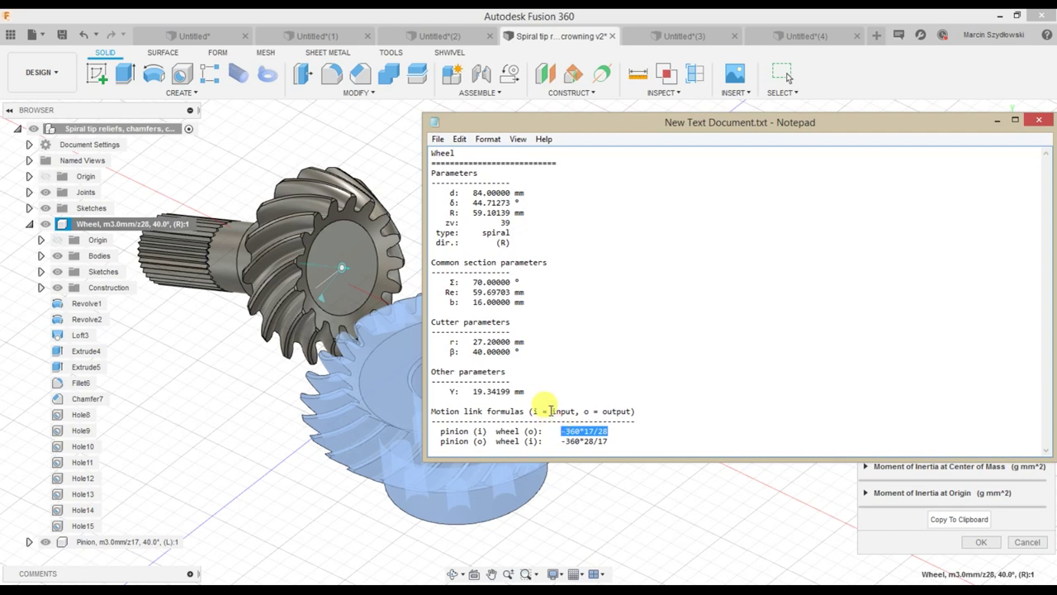
- Motion-link the pinion and wheel joints with wheel angle -360*17/28 and orbit to check the mesh
left_click(508, 46)
left_click(509, 73)
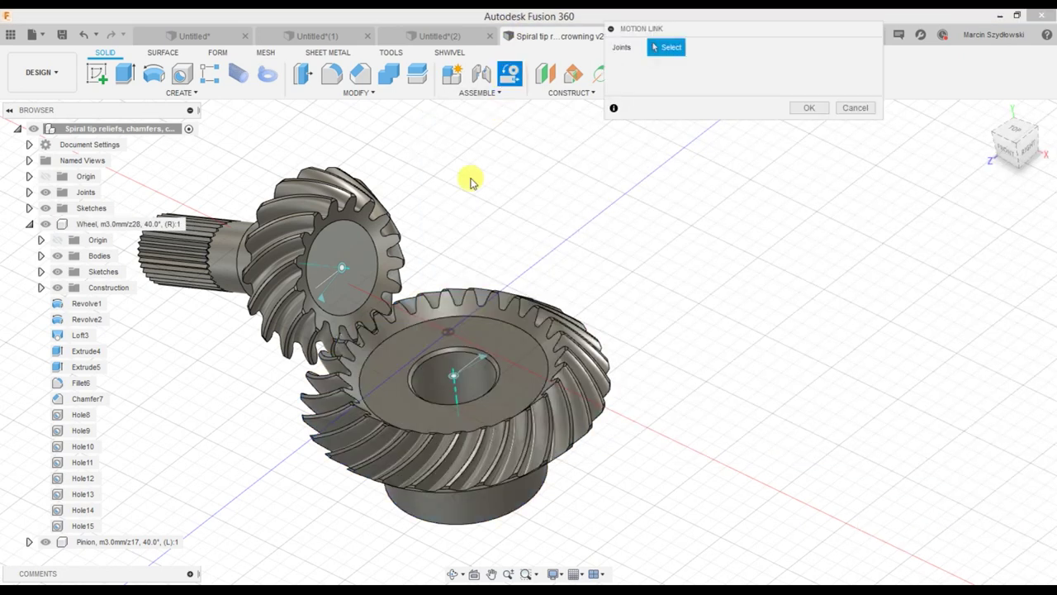
left_click(323, 300)
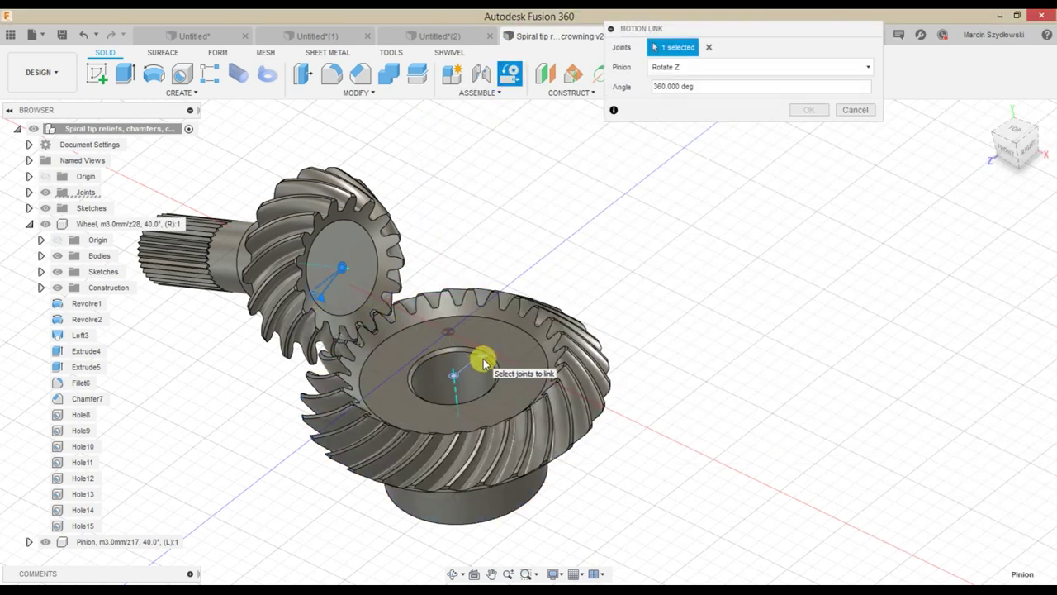
left_click(483, 364)
left_click_drag(682, 126, 642, 136)
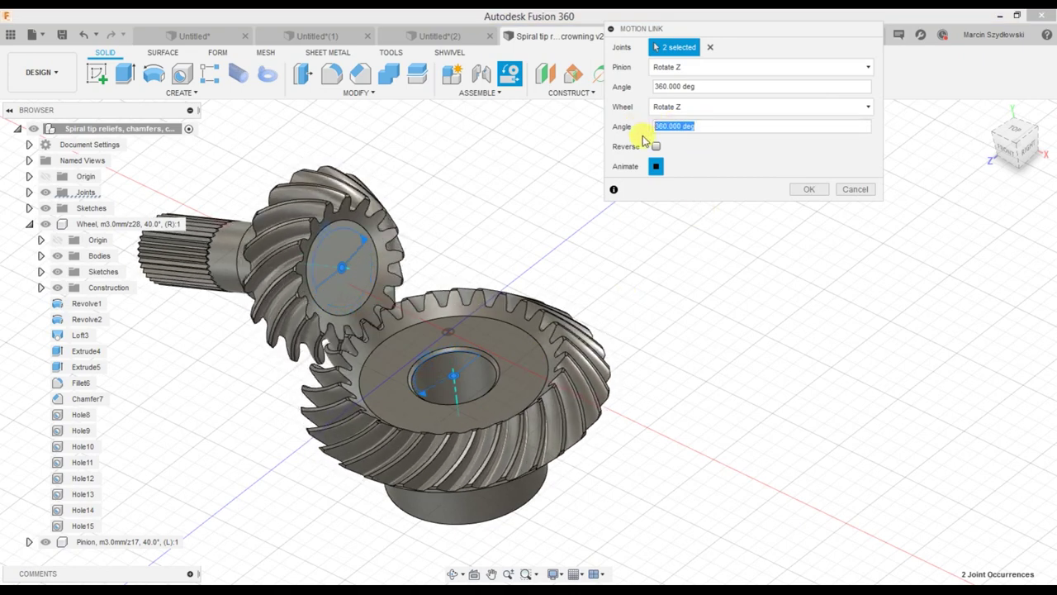
type("-360*17/28")
left_click(805, 189)
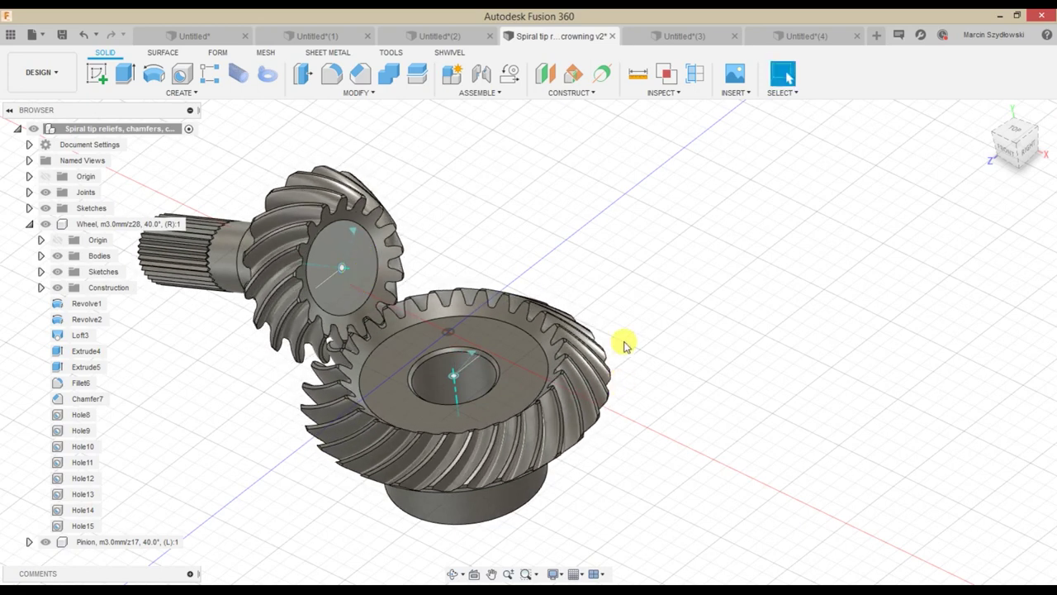
middle_click_drag(626, 342, 677, 427, "shift")
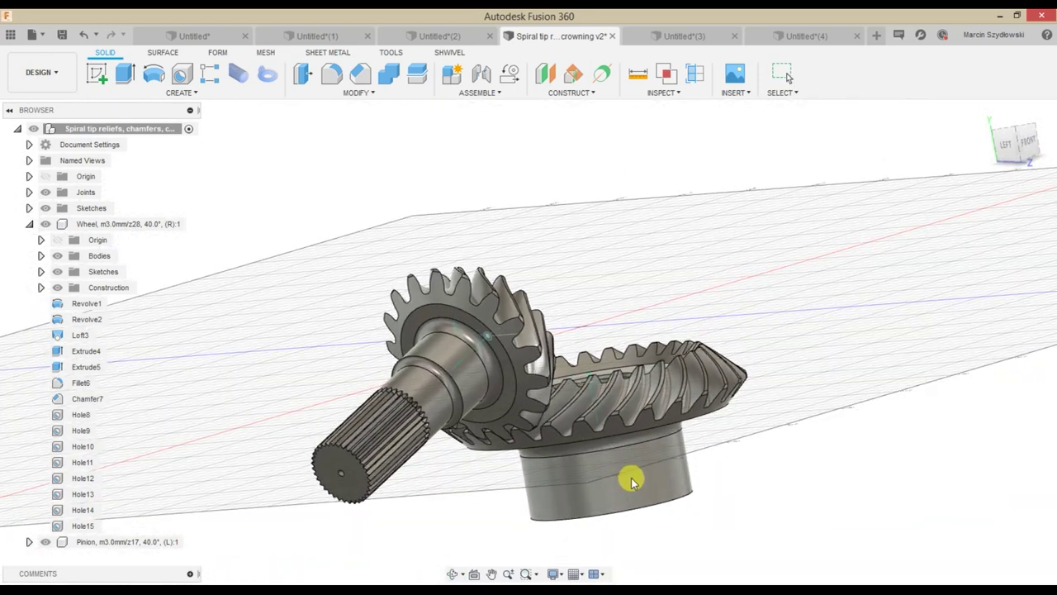
middle_click_drag(585, 267, 583, 236, "shift")
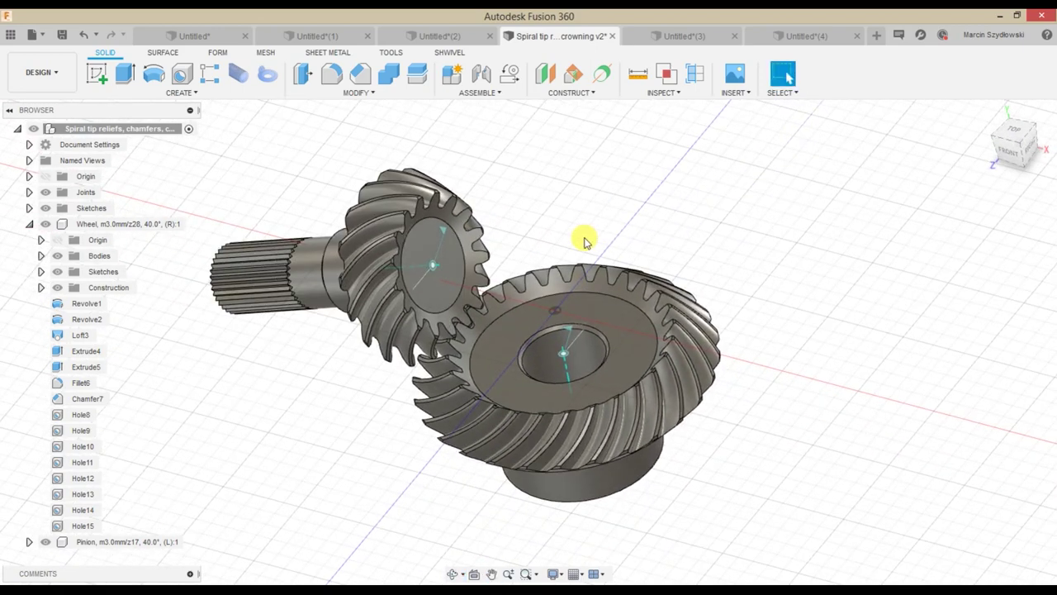
key("alt+Tab")
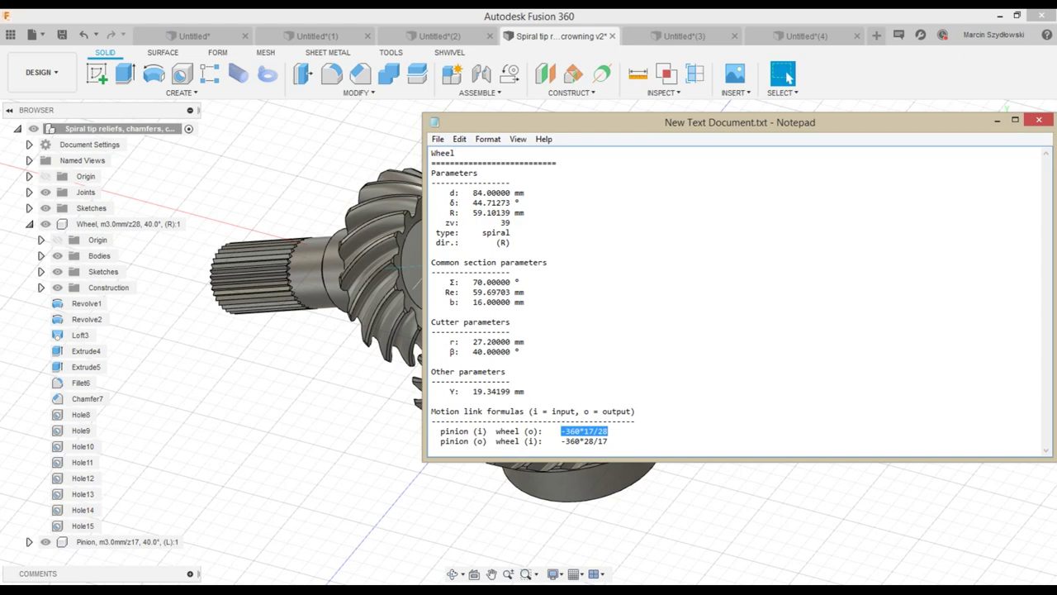
- Highlight the wheel's d 84 mm, δ 44.71273°, R 59.10139 mm, zv 39, spiral type and (R) direction lines
left_click(701, 373)
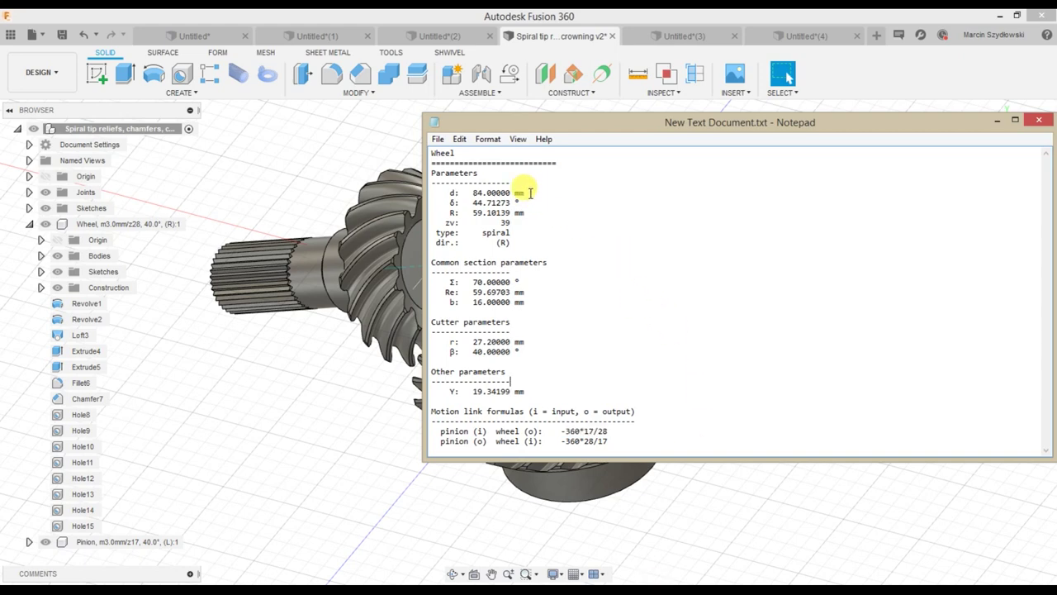
left_click_drag(450, 193, 538, 196)
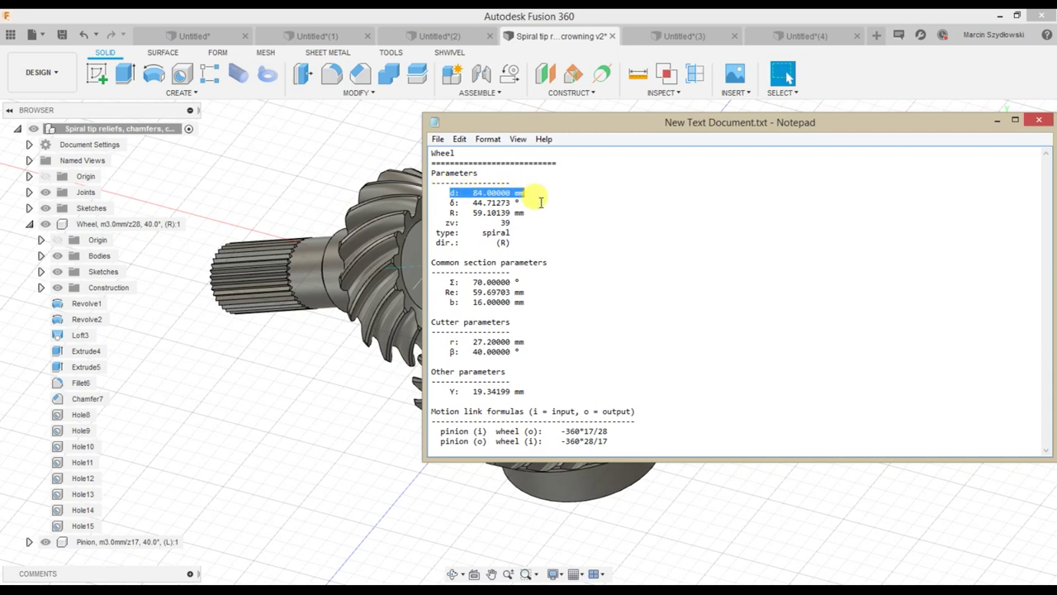
left_click_drag(451, 203, 528, 206)
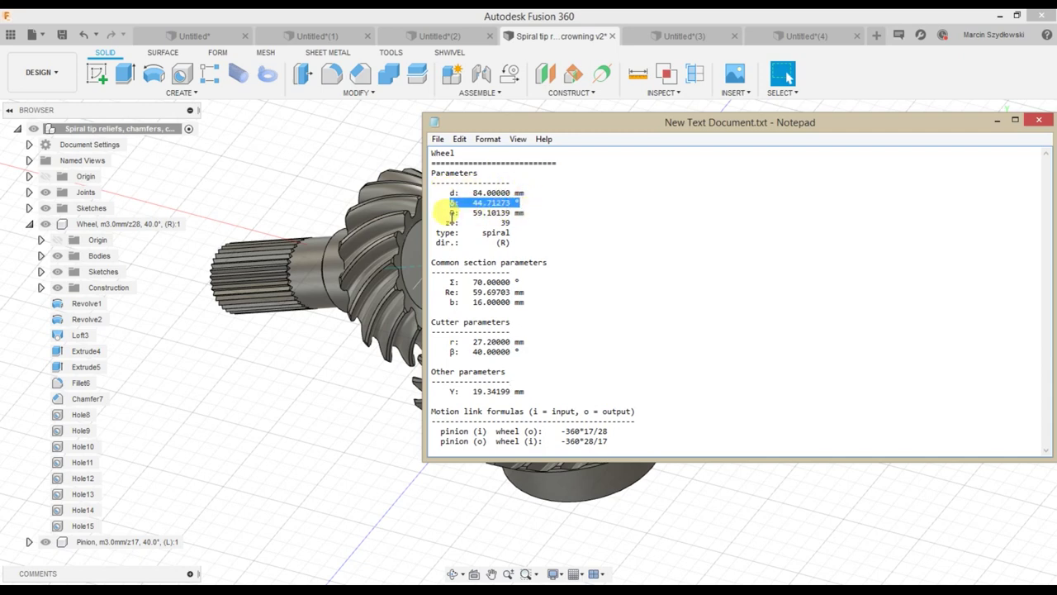
left_click_drag(452, 213, 533, 226)
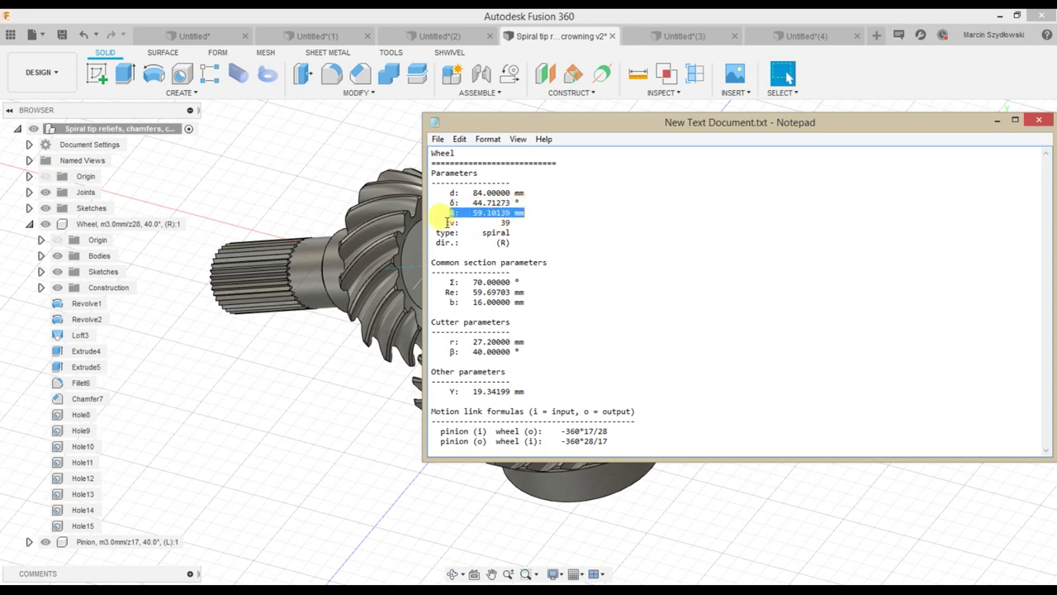
left_click_drag(447, 221, 510, 221)
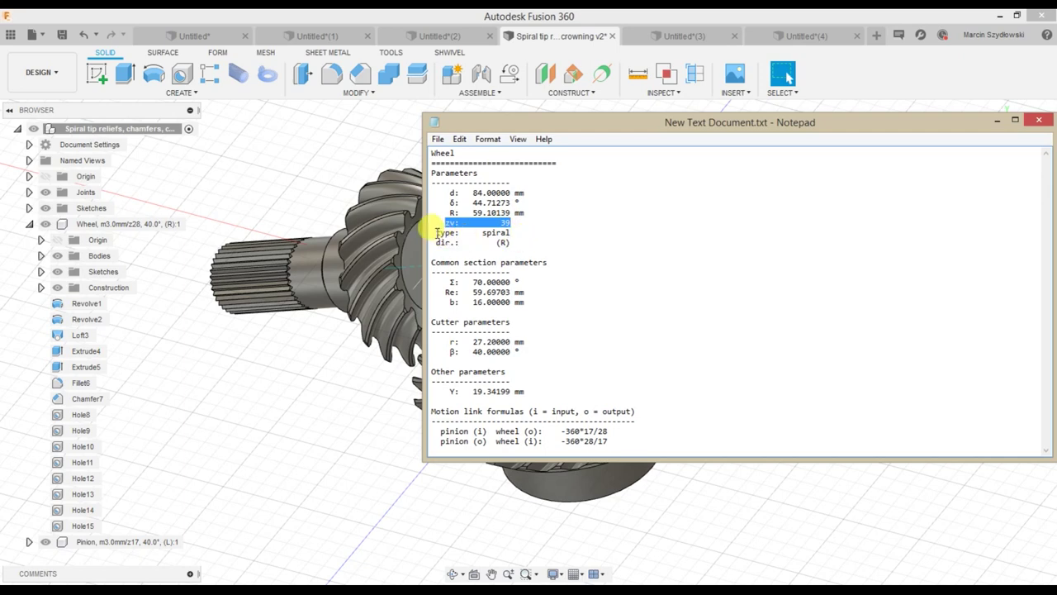
left_click_drag(436, 232, 521, 232)
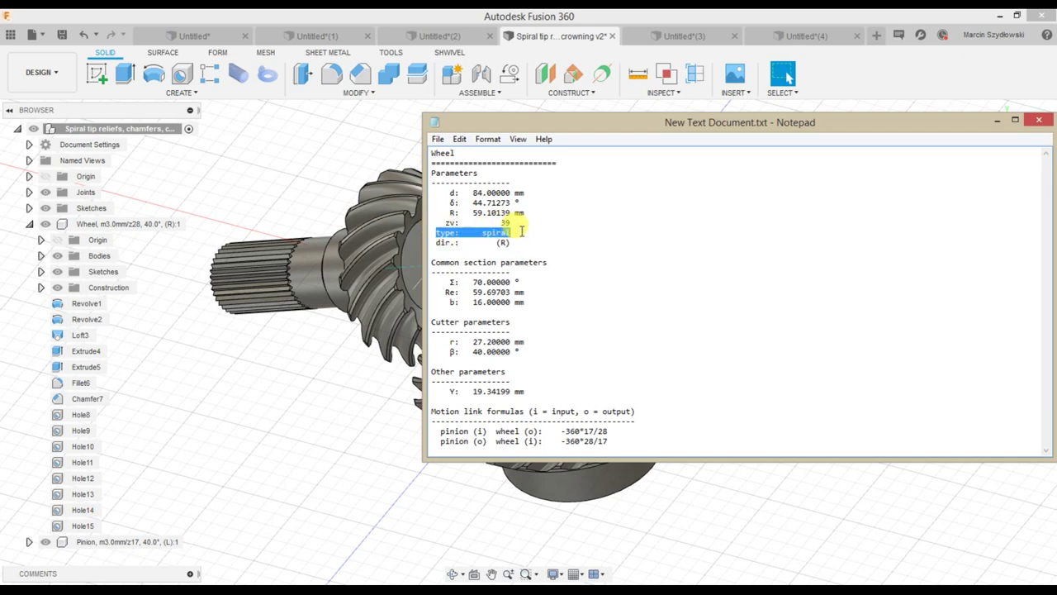
left_click_drag(435, 242, 525, 251)
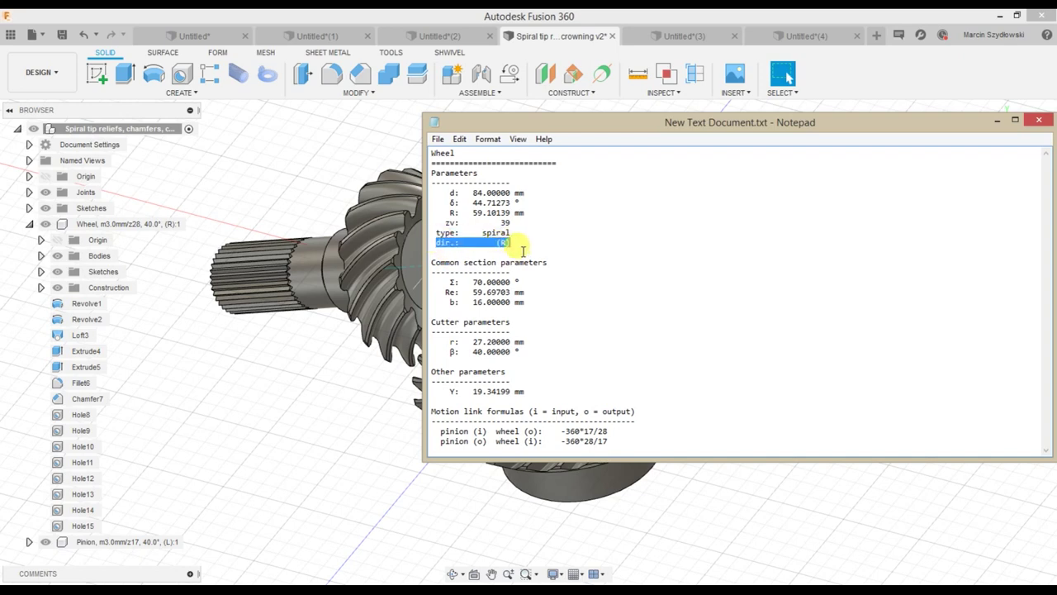
- Highlight the Σ, Re, b, cutter radius r and spiral angle β lines, then return to Fusion 360
left_click(545, 303)
left_click_drag(448, 282, 522, 282)
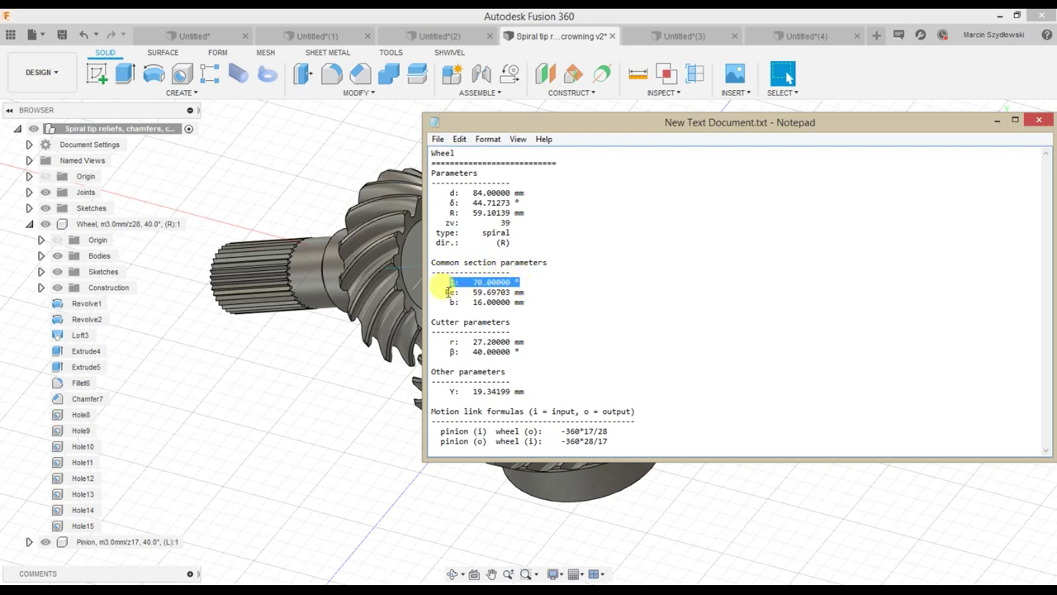
left_click_drag(445, 292, 540, 306)
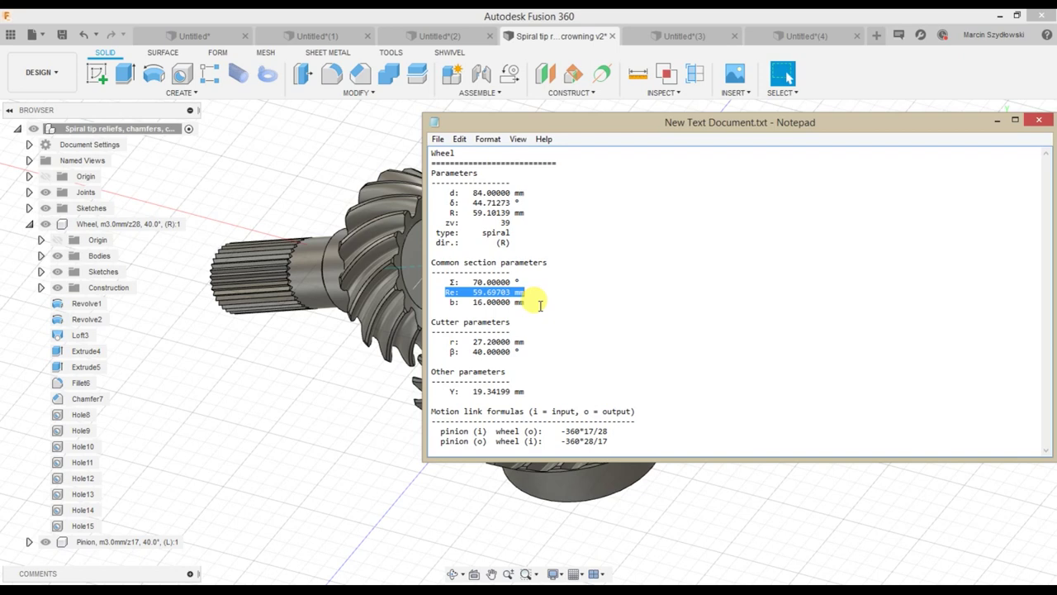
left_click_drag(451, 302, 529, 302)
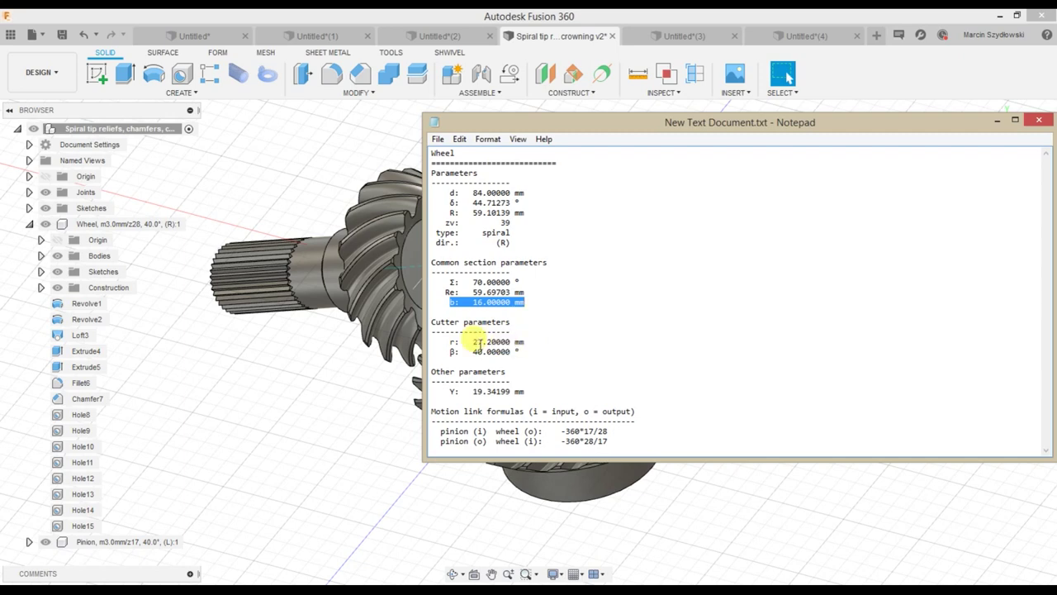
left_click_drag(450, 341, 535, 343)
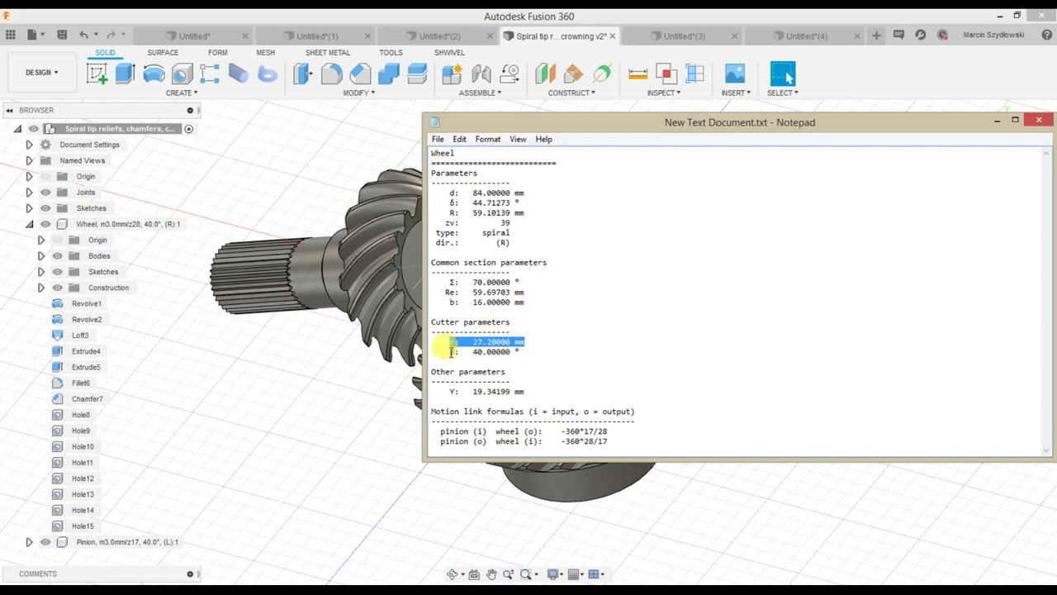
left_click_drag(450, 351, 529, 351)
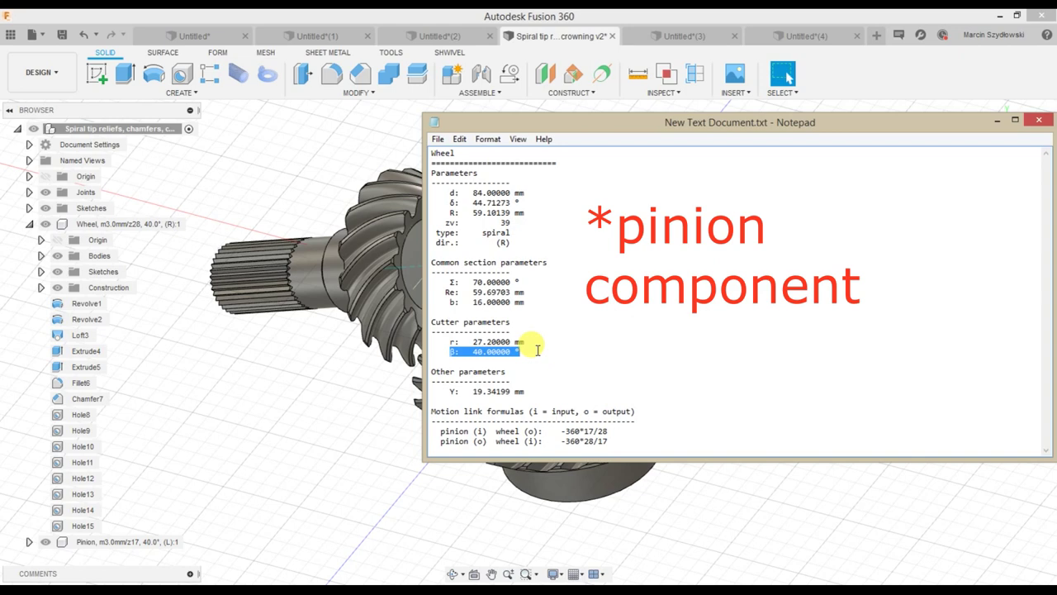
key("alt+Tab")
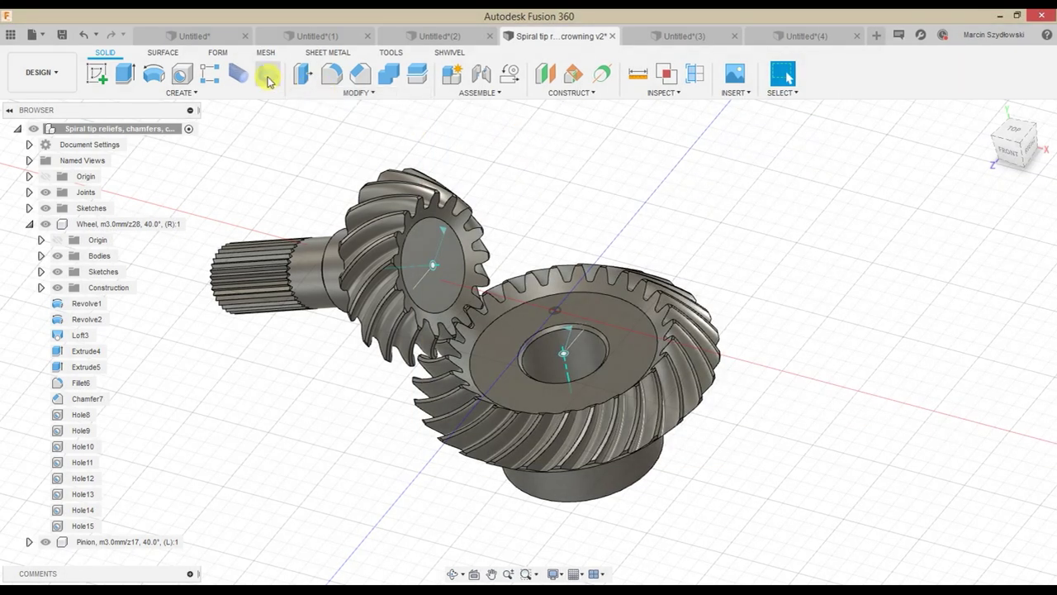
- Launch the Bevel Gears Maker from the SHWIVEL tab and toggle Default tooth width off and on
left_click(448, 52)
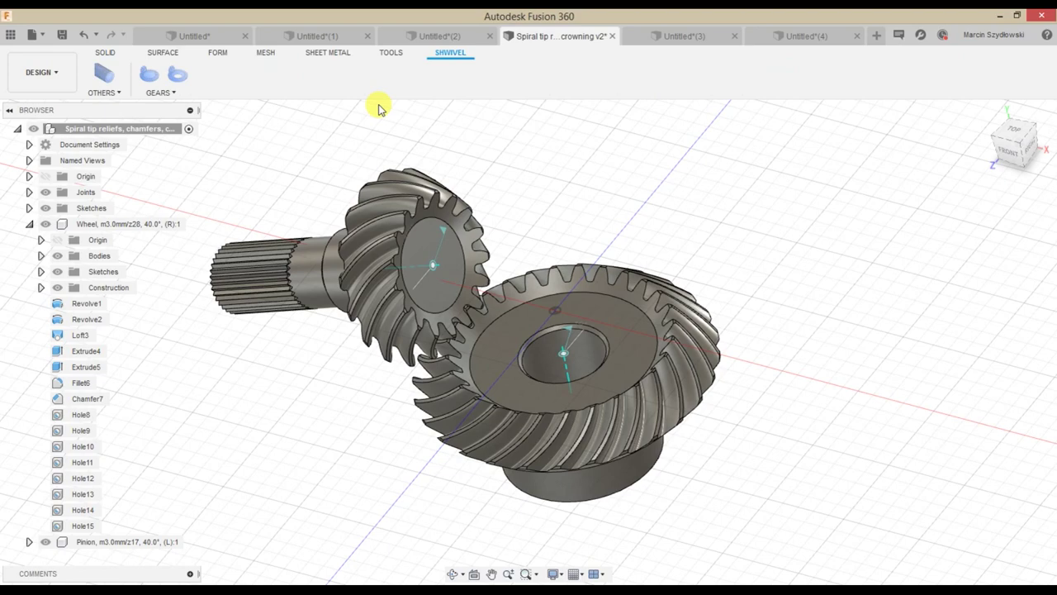
left_click(180, 76)
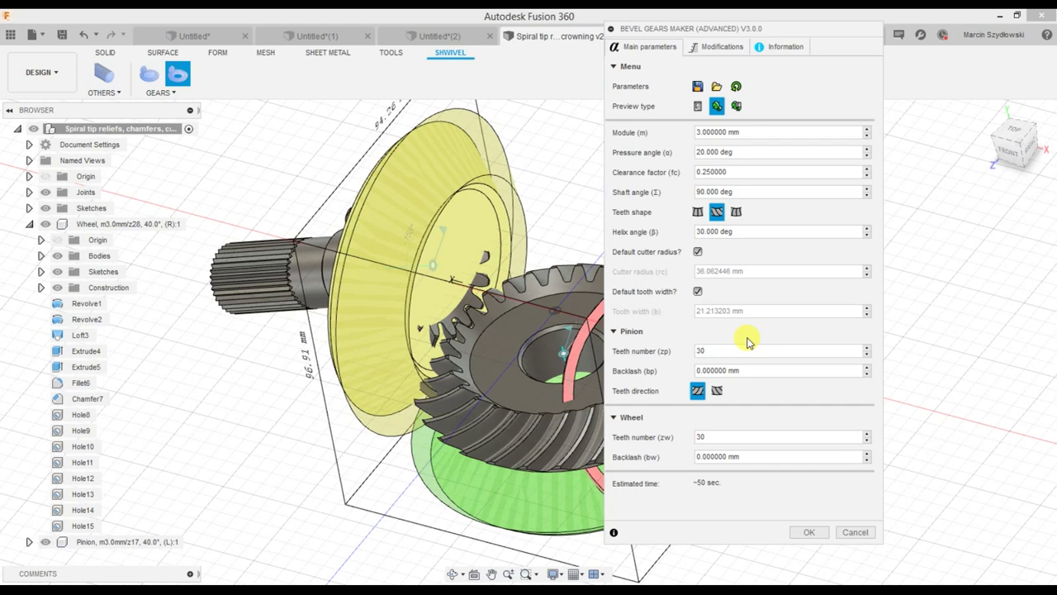
left_click(698, 292)
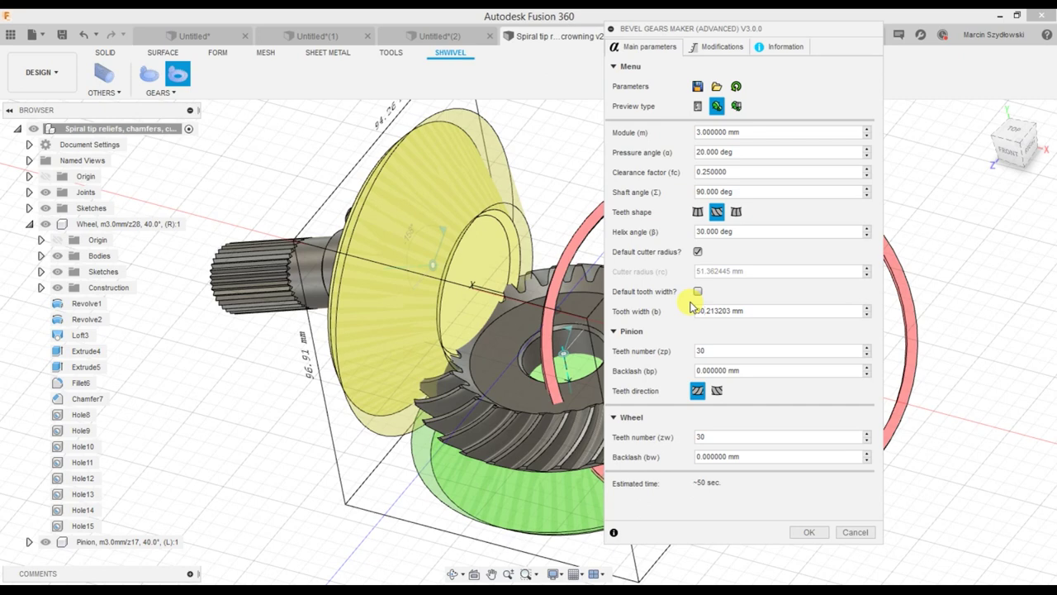
left_click(697, 293)
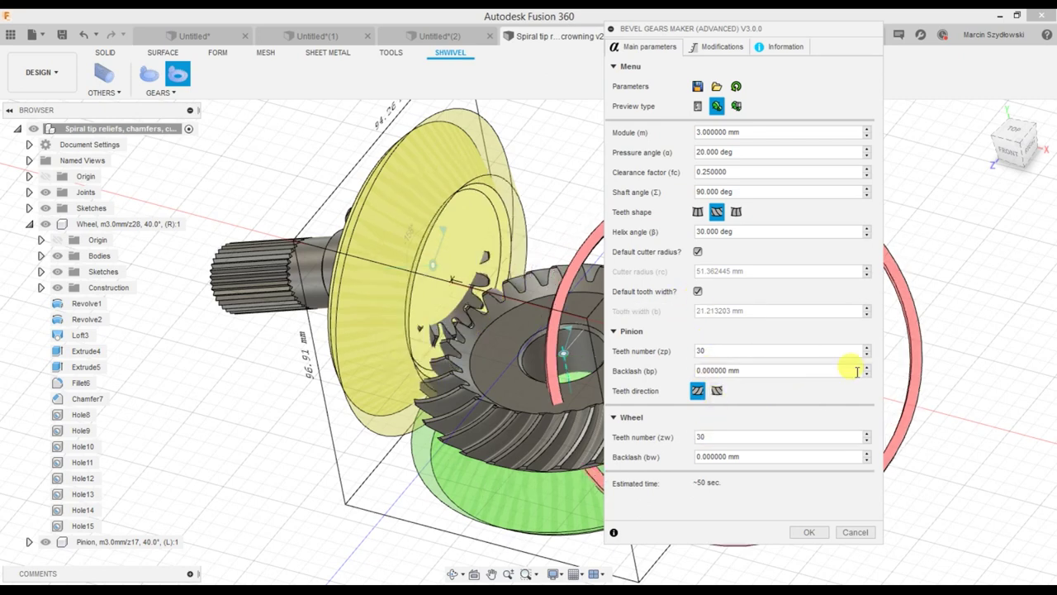
- Set the wheel teeth to 31 and back to 30, and uncheck Default cutter radius
left_click(867, 433)
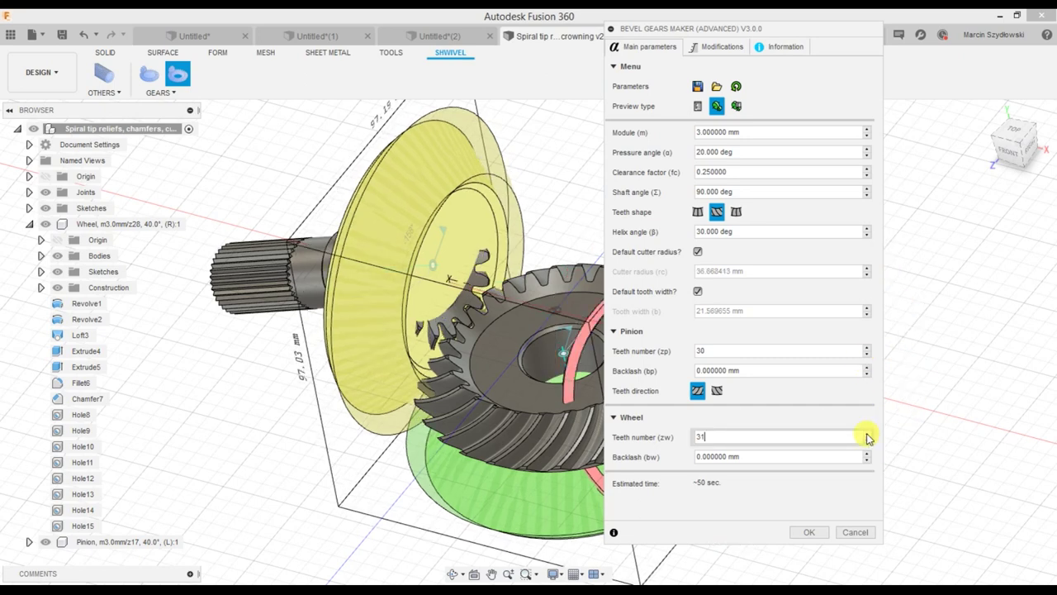
left_click(867, 442)
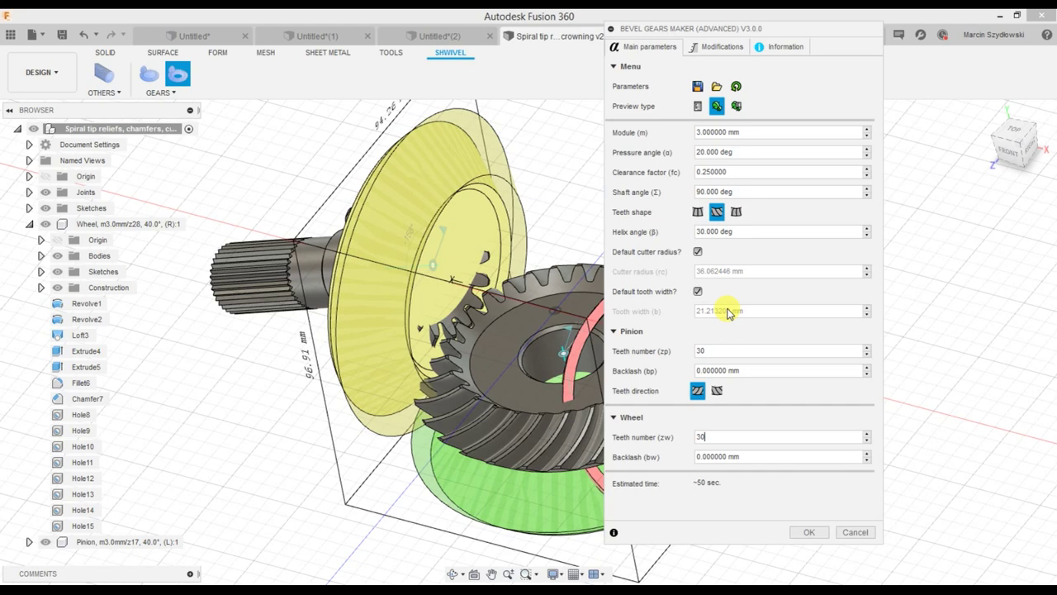
mouse_move(730, 369)
left_click(697, 251)
mouse_move(716, 274)
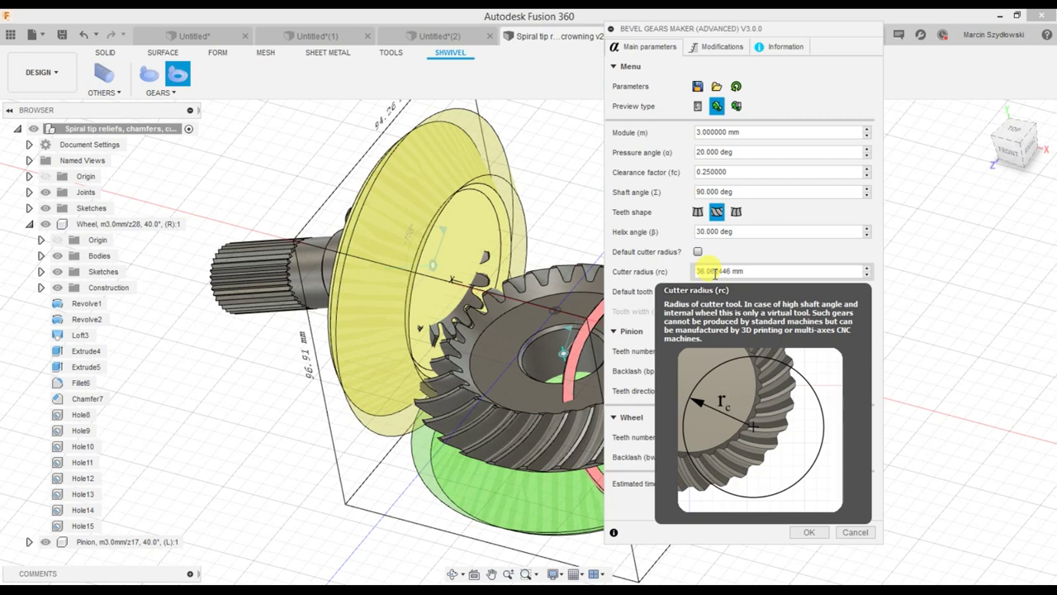
left_click(715, 49)
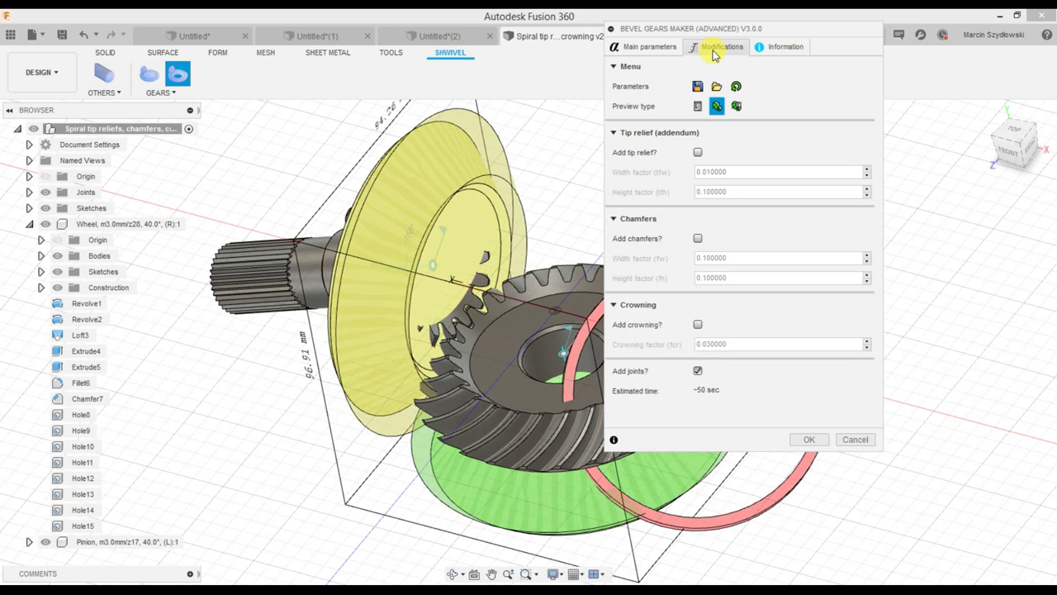
- Enable tip relief and crowning on the Modifications tab, toggling crowning off and back on
left_click(698, 153)
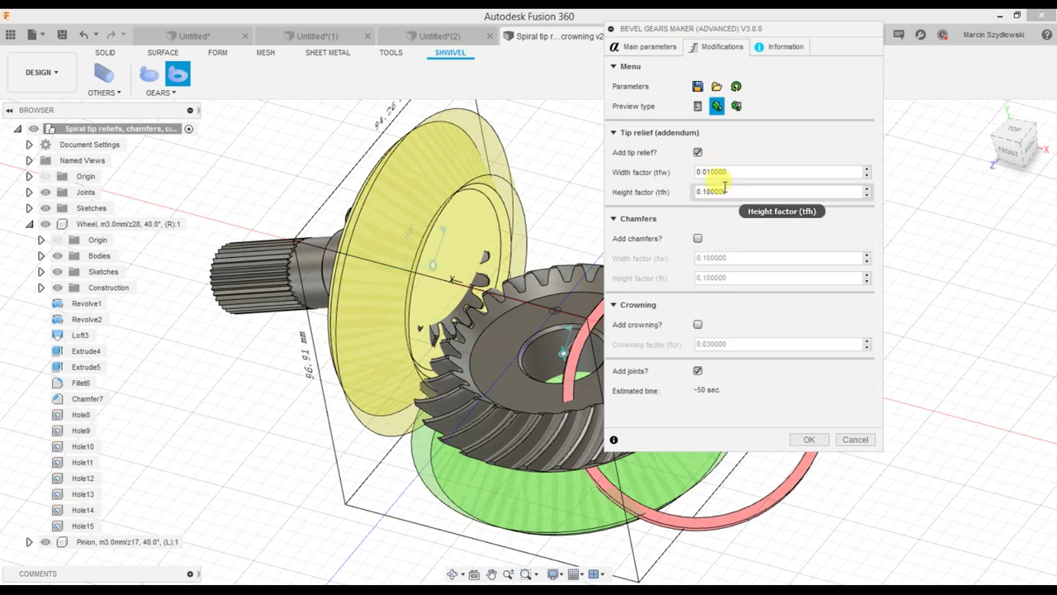
mouse_move(725, 189)
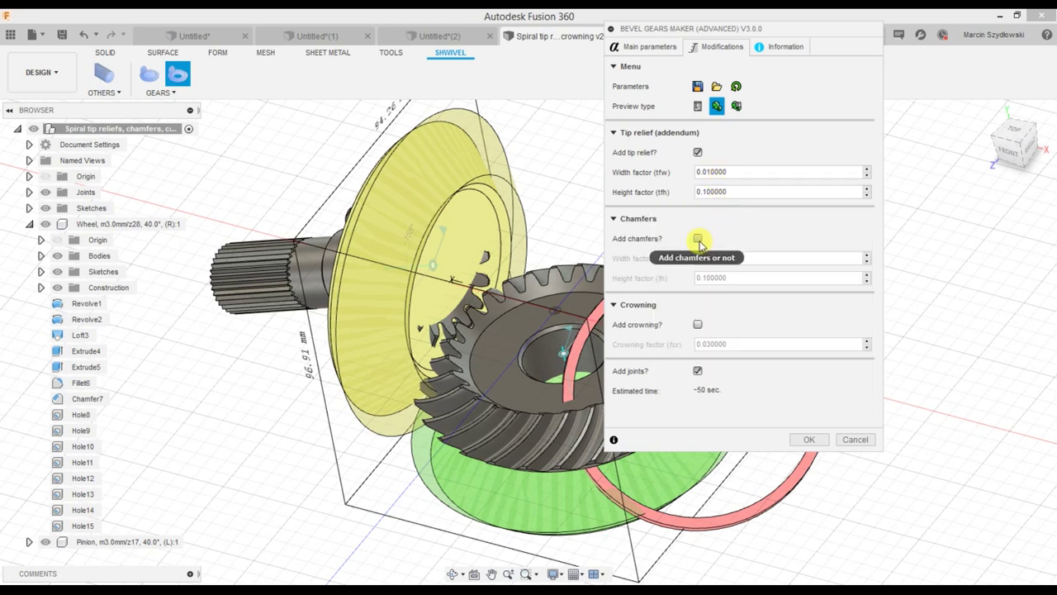
left_click(698, 325)
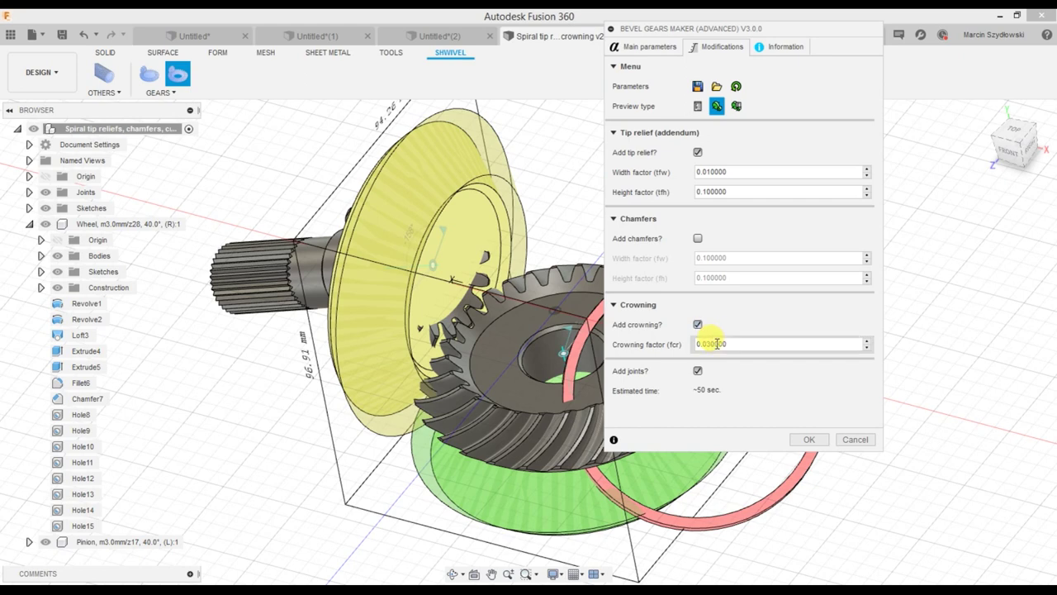
mouse_move(717, 343)
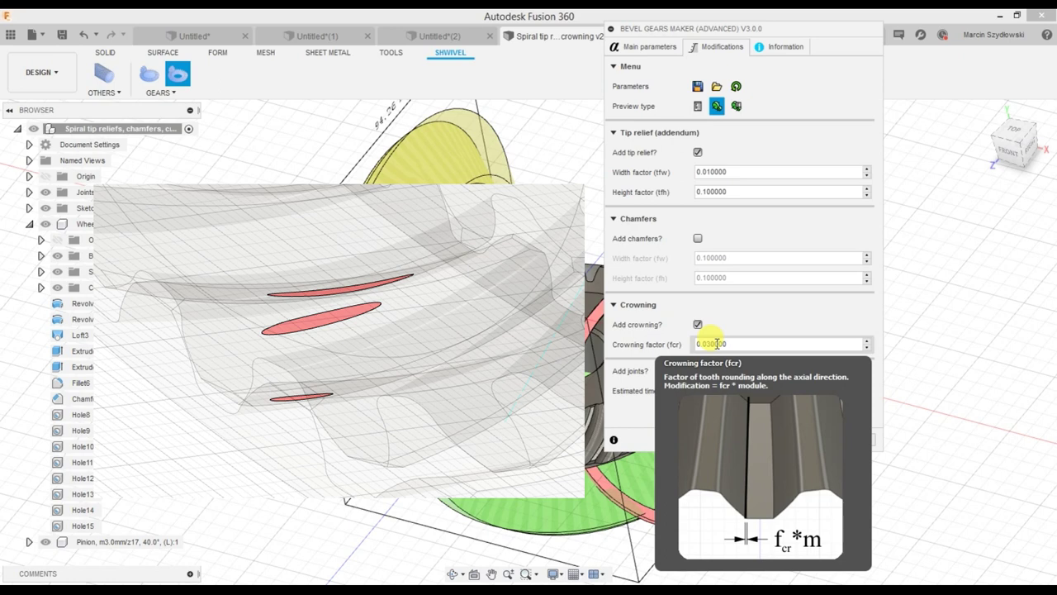
left_click(698, 324)
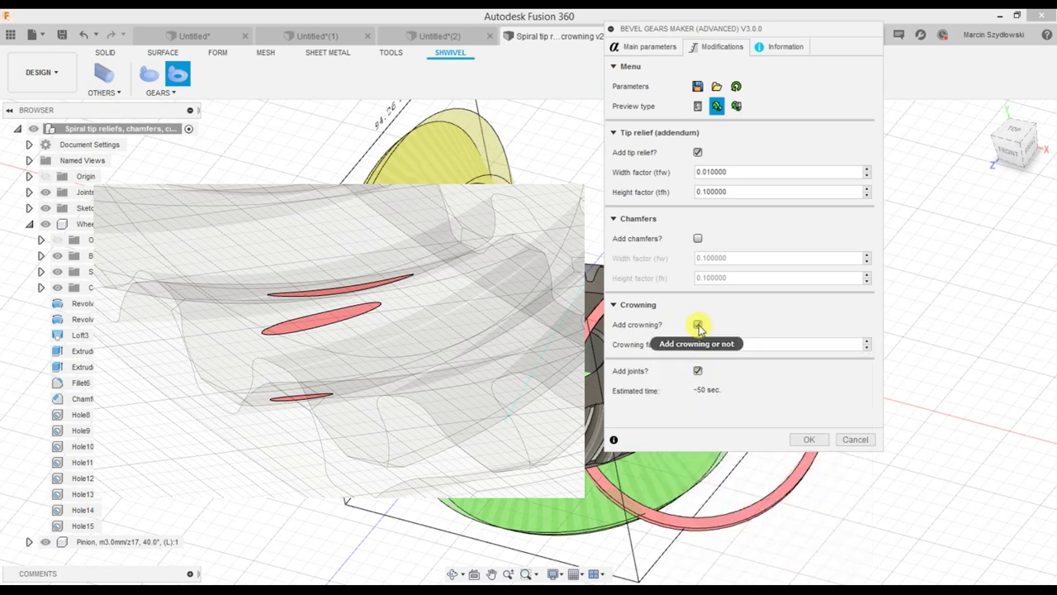
left_click(698, 325)
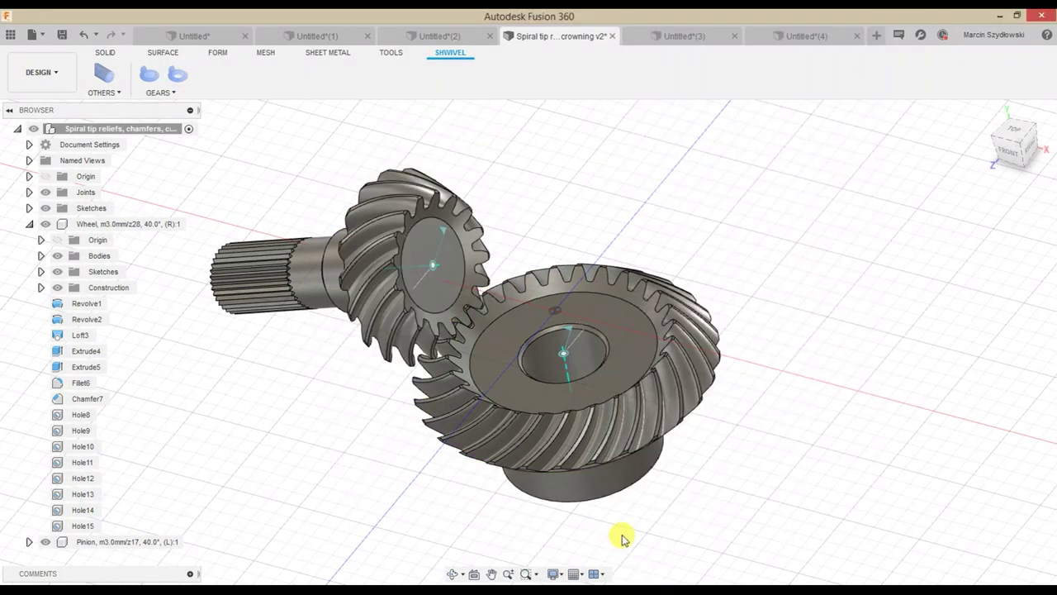
left_click(458, 58)
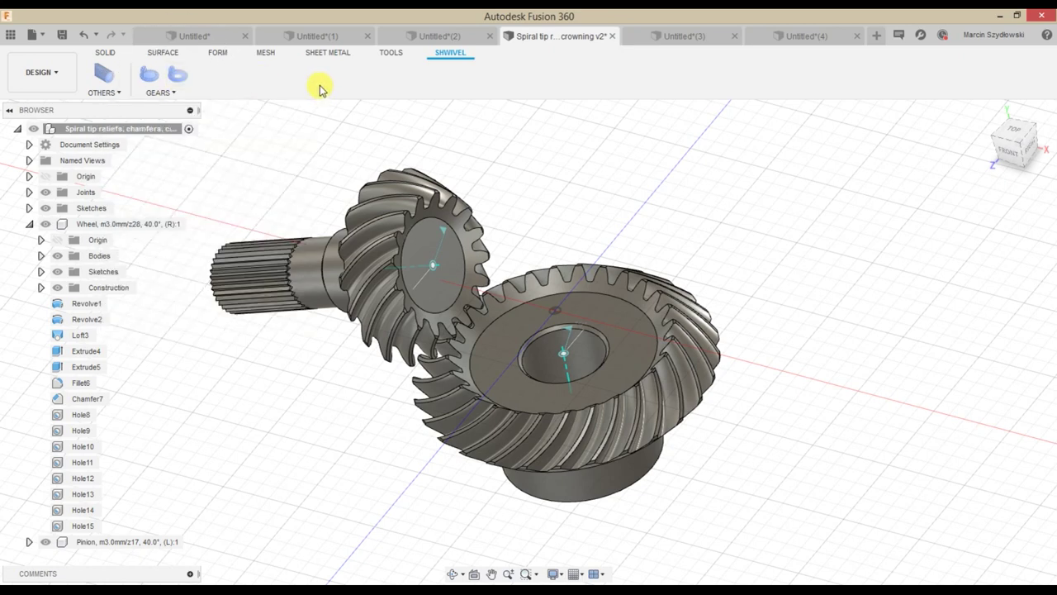
left_click(106, 54)
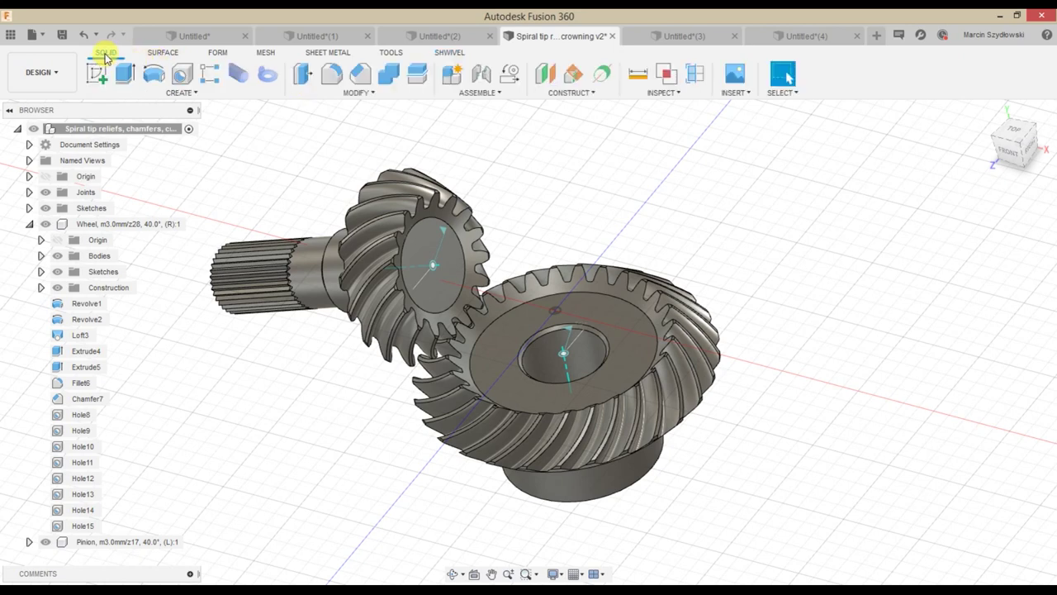
right_click(218, 95)
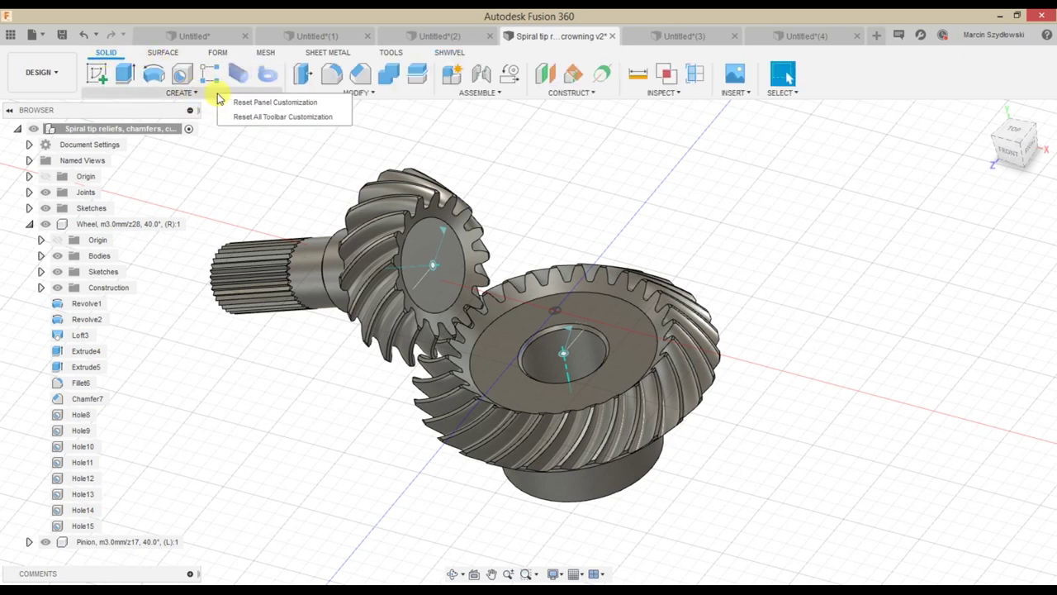
left_click(271, 103)
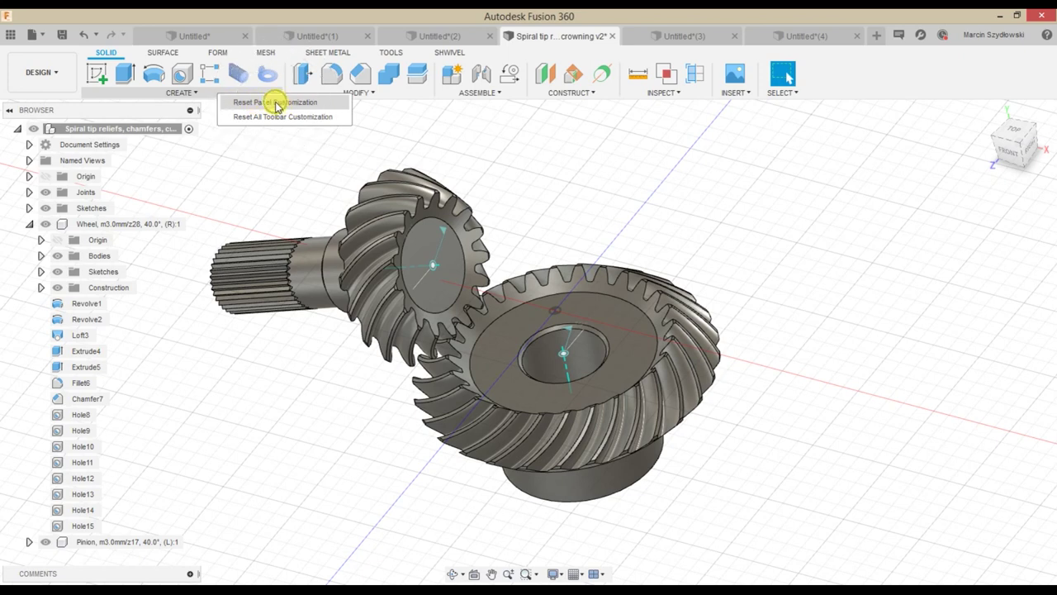
left_click(574, 150)
left_click(450, 53)
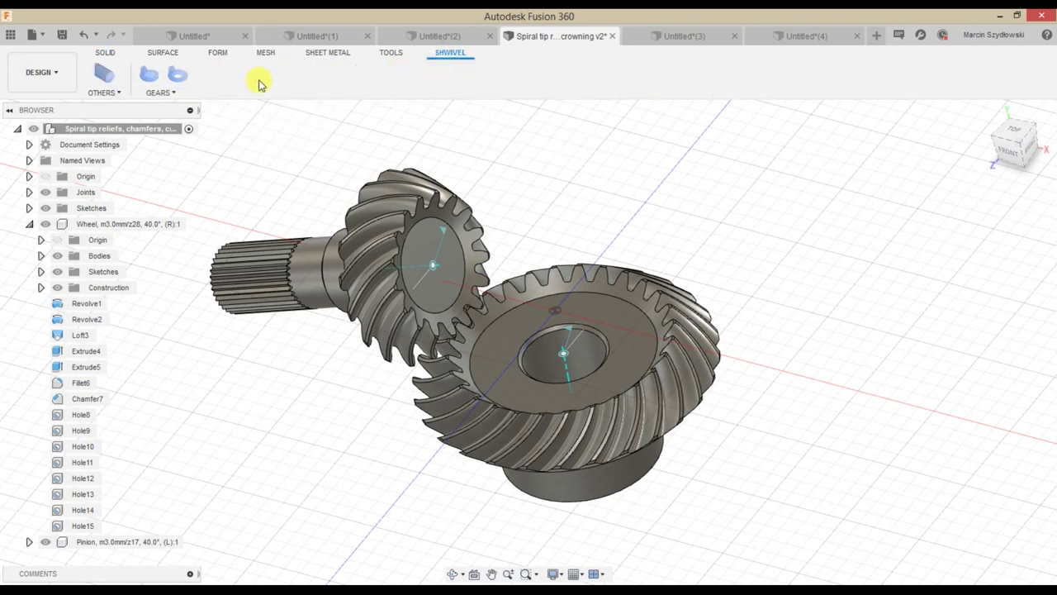